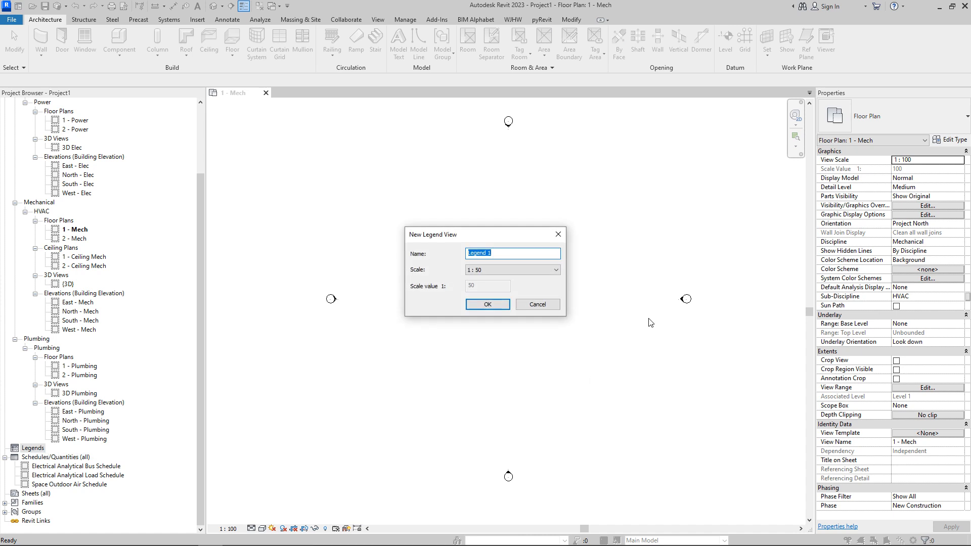
Step: Create the legend view Legend 1 at 1 : 50 scale and switch between it and the 1 - Mech plan
left_click(487, 303)
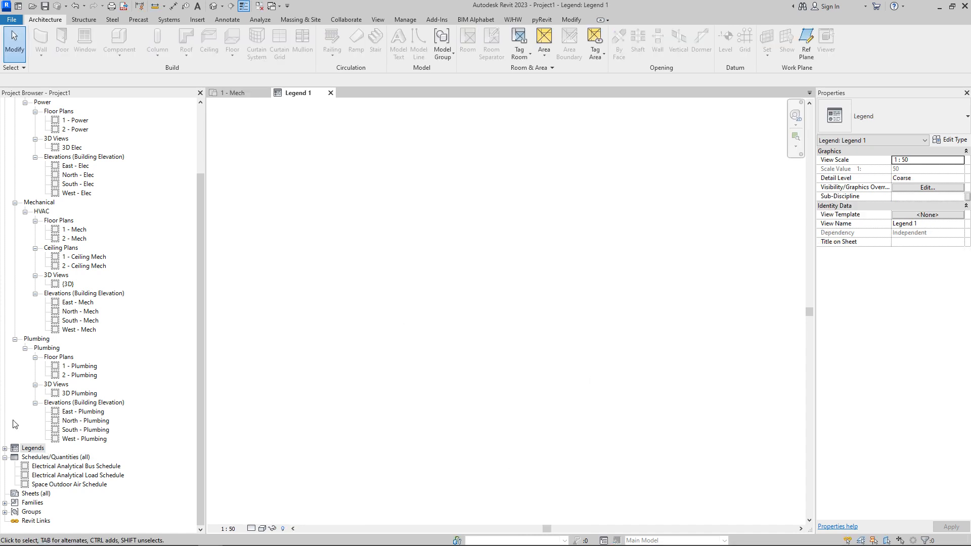
left_click(5, 448)
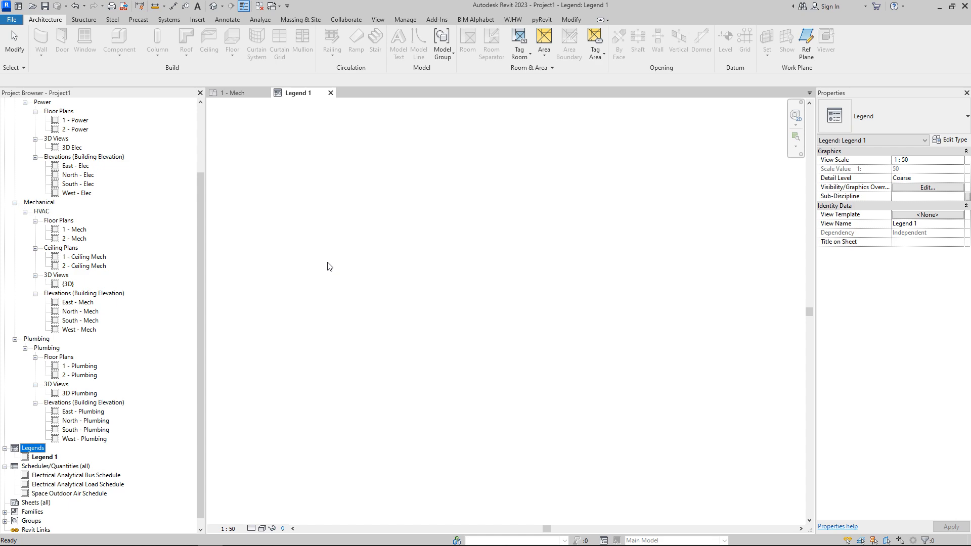
left_click(235, 93)
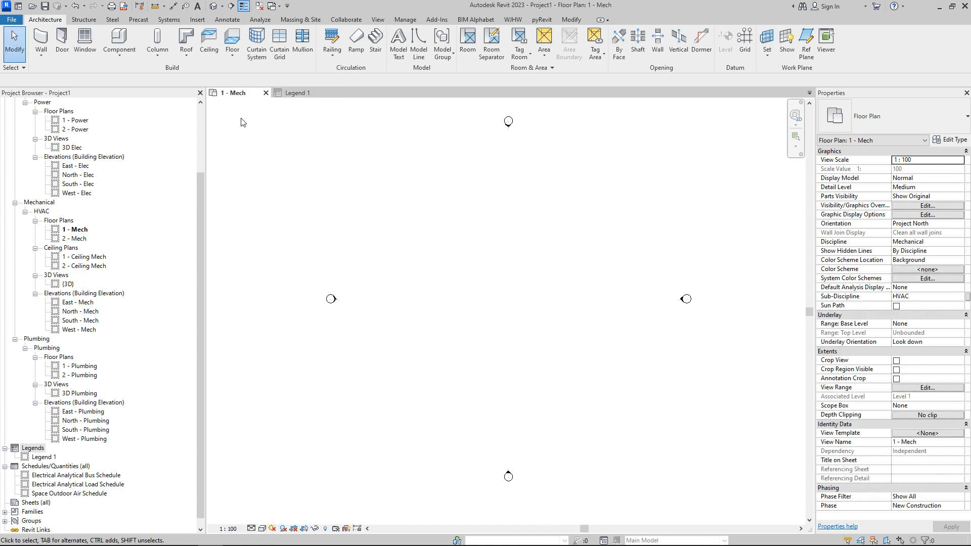
left_click(297, 93)
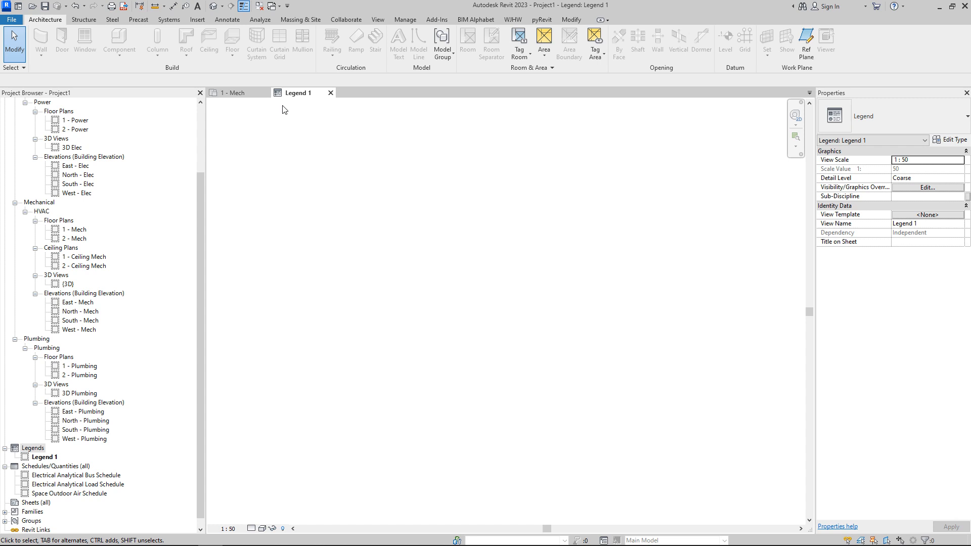
Step: Create a new drafting view
left_click(378, 20)
left_click(454, 43)
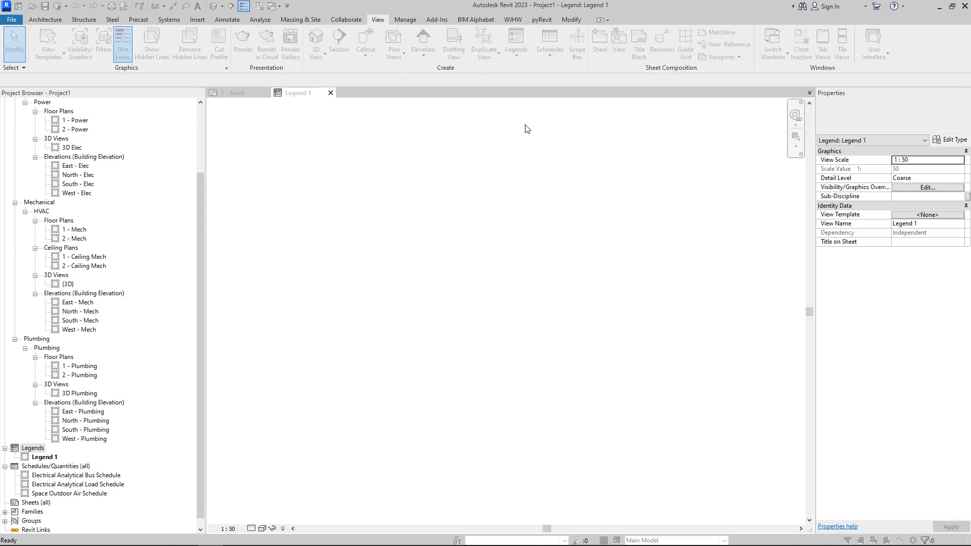
left_click(496, 303)
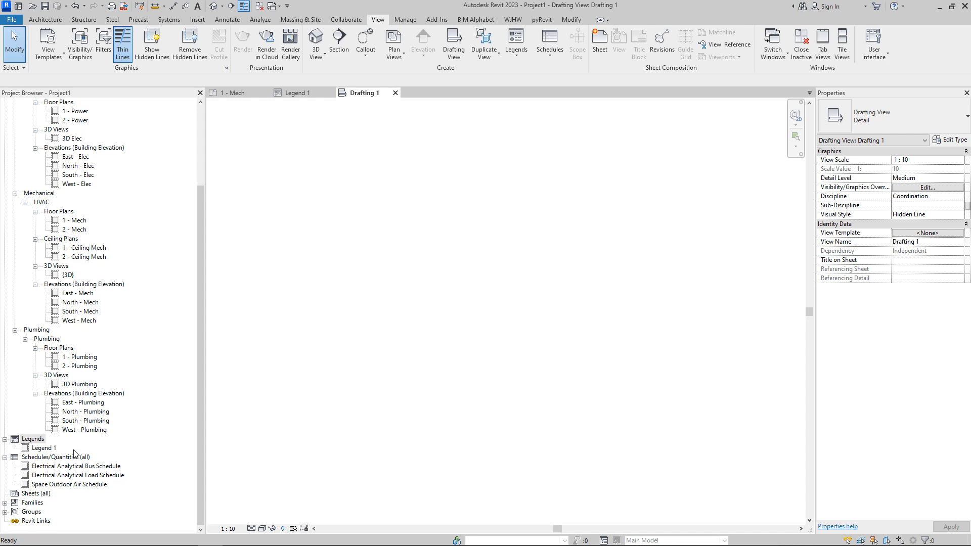
Step: Try to drag the M_VAV Unit - Parallel Fan Powered Size 2 - 150mm Inlet type into the drafting view
left_click(6, 502)
scroll(107, 405, "down", 2)
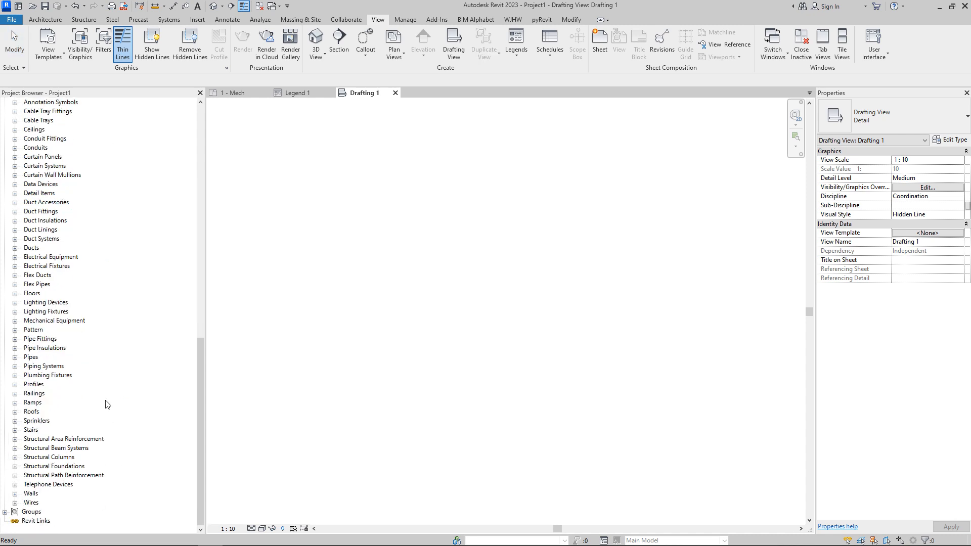
left_click(15, 321)
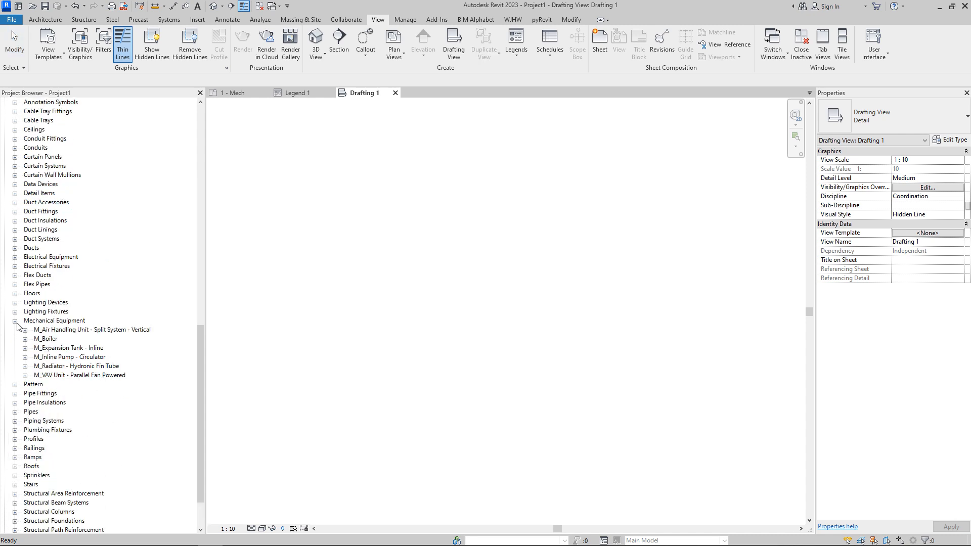
left_click(25, 376)
left_click_drag(64, 360, 511, 275)
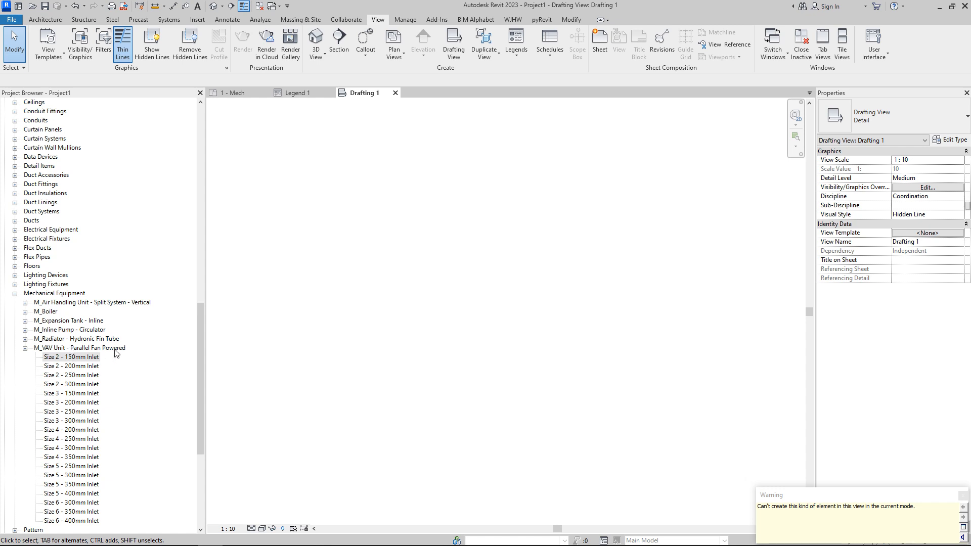
Step: Try to place the M_Air Handling Unit - Split System - Vertical type 03 into the drafting view
left_click(25, 303)
left_click_drag(49, 312, 506, 268)
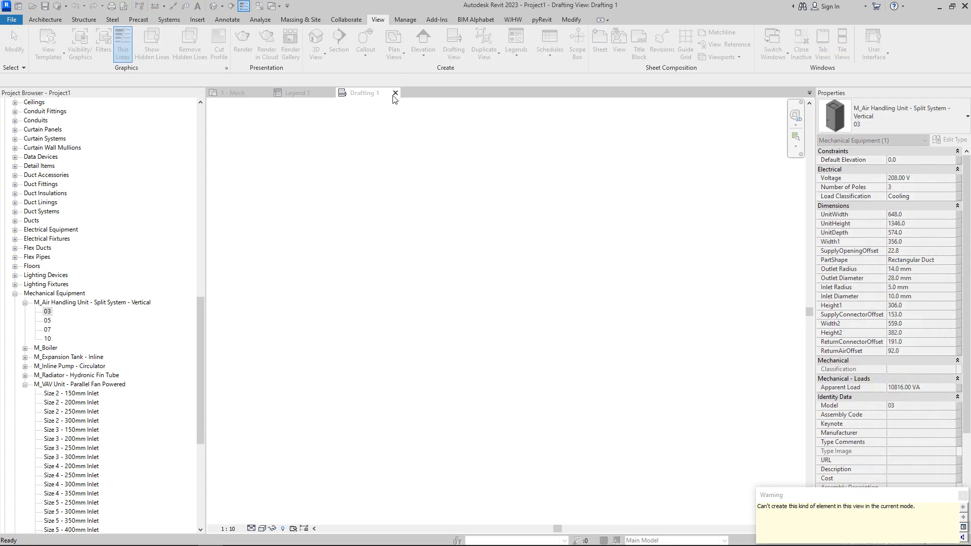
key("Escape")
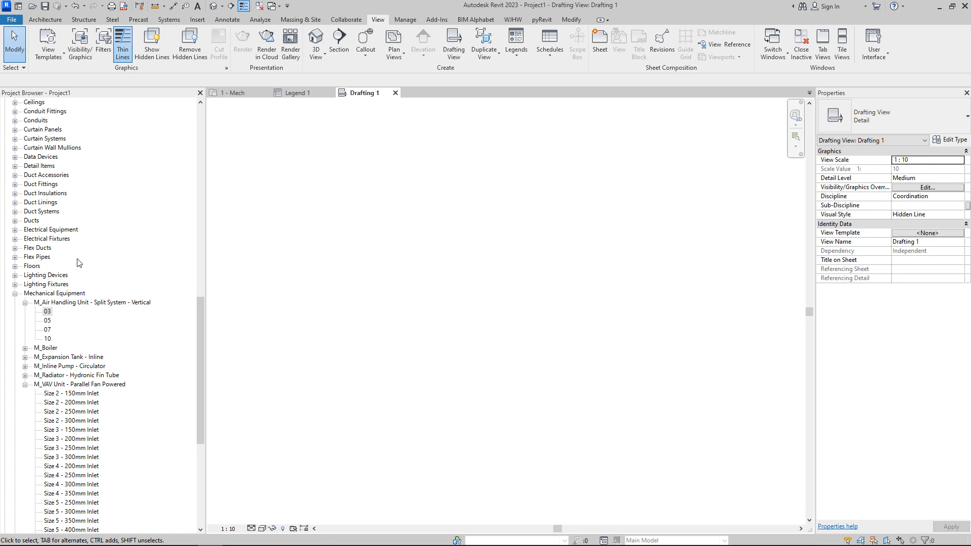
left_click_drag(48, 312, 443, 210)
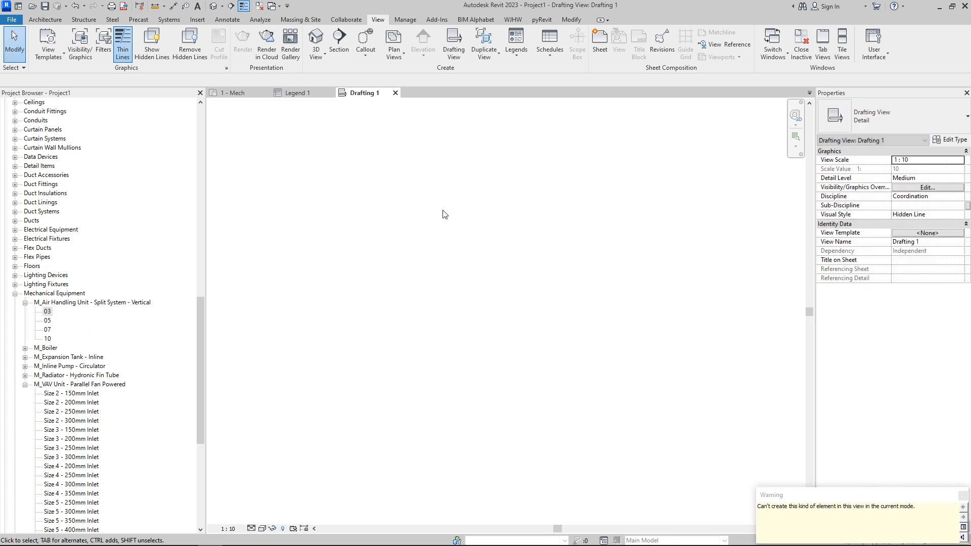
left_click(963, 495)
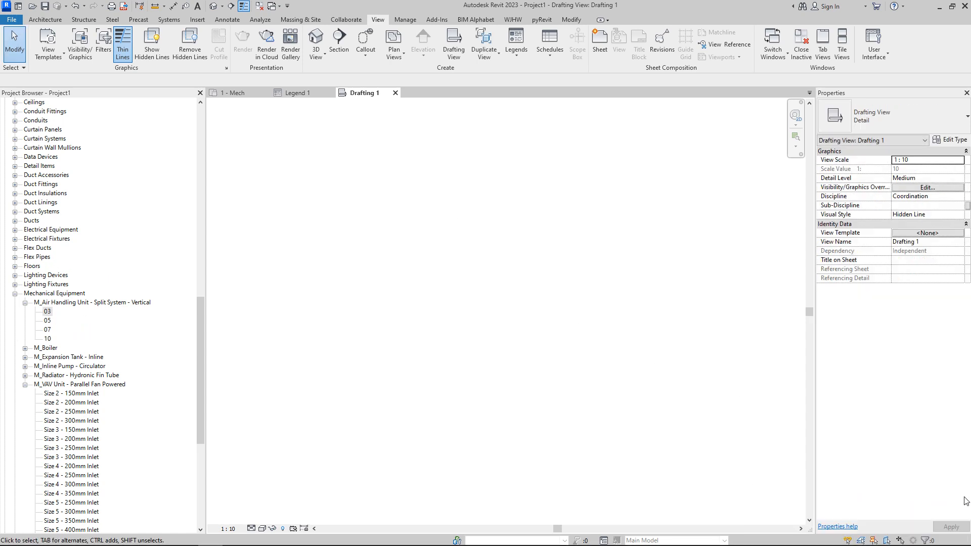
Step: Close the drafting view and return to the 1 - Mech floor plan
scroll(127, 219, "up", 2)
scroll(126, 218, "up", 12)
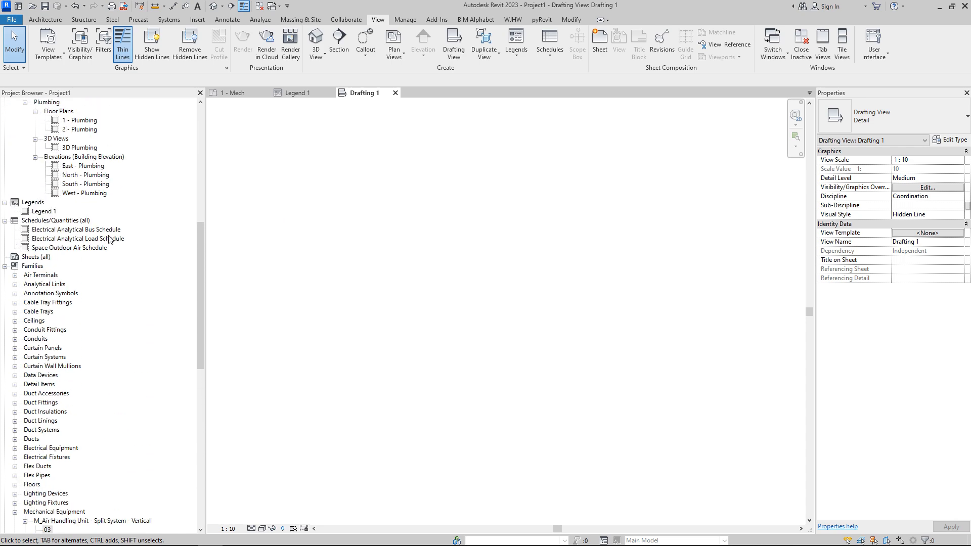
left_click(233, 94)
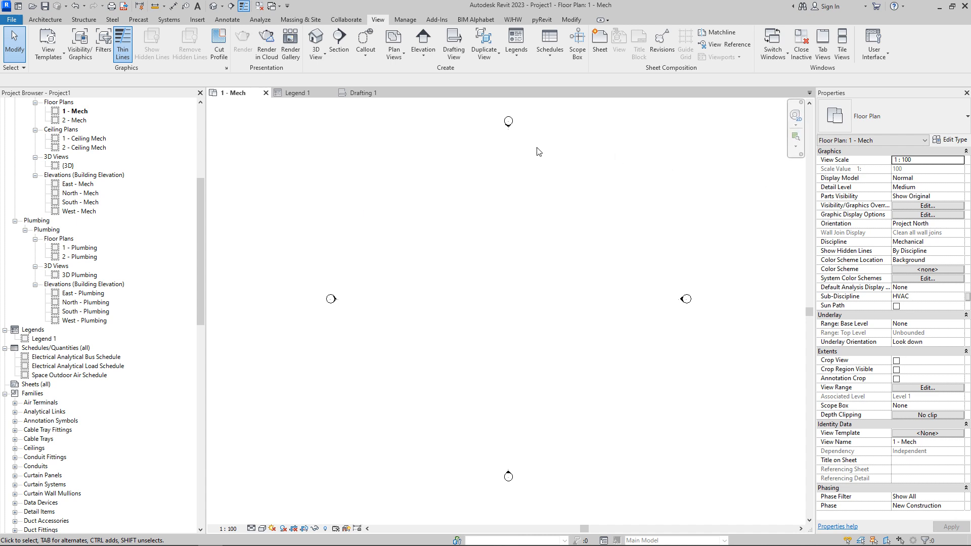
left_click(309, 98)
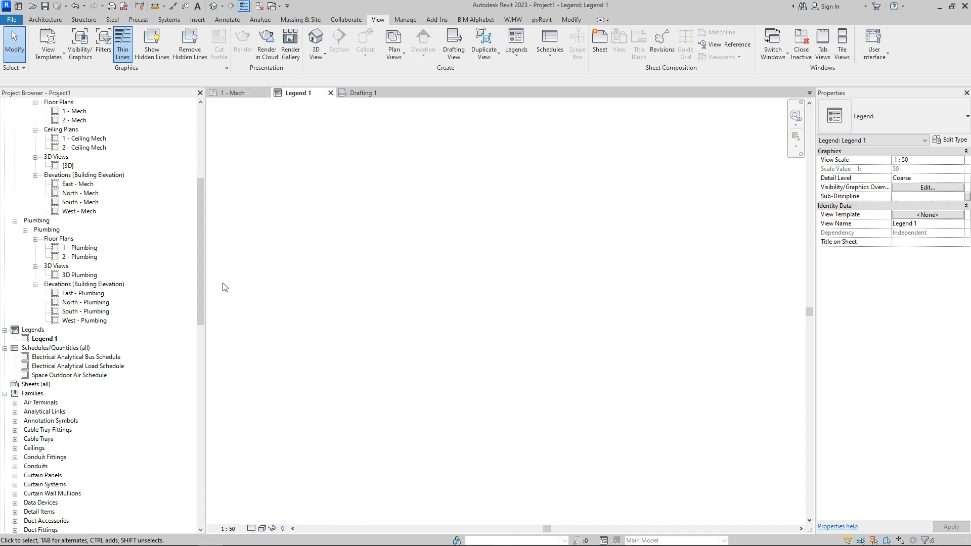
left_click(398, 93)
left_click(234, 93)
Step: Place an M_VAV Unit - Parallel Fan Powered Size 2 - 150mm Inlet in the 1 - Mech floor plan
scroll(128, 373, "down", 2)
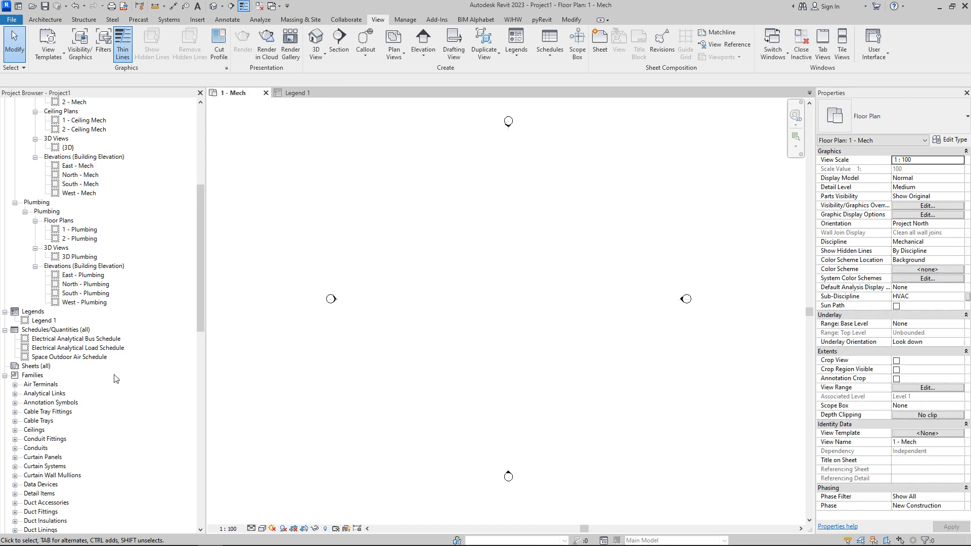
scroll(146, 311, "down", 3)
scroll(126, 303, "down", 8)
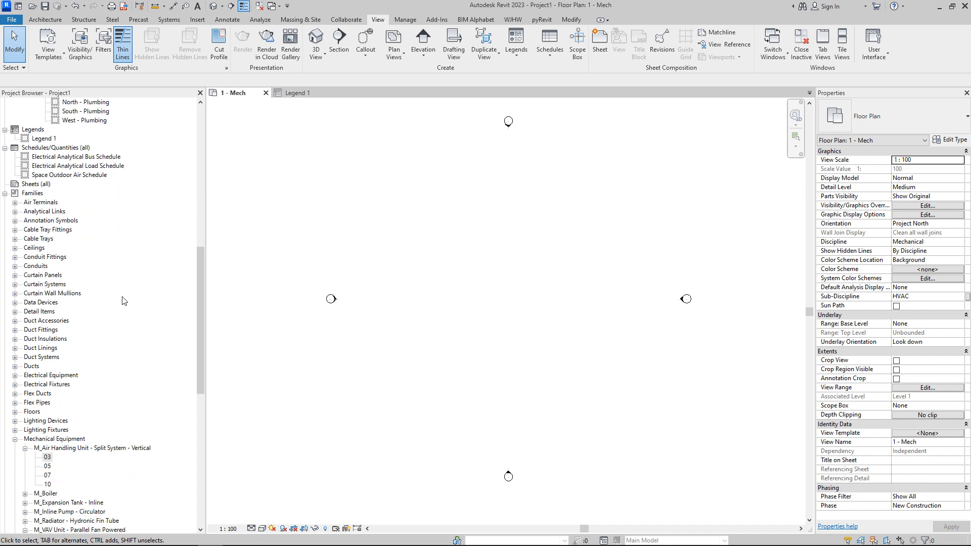
scroll(120, 296, "down", 3)
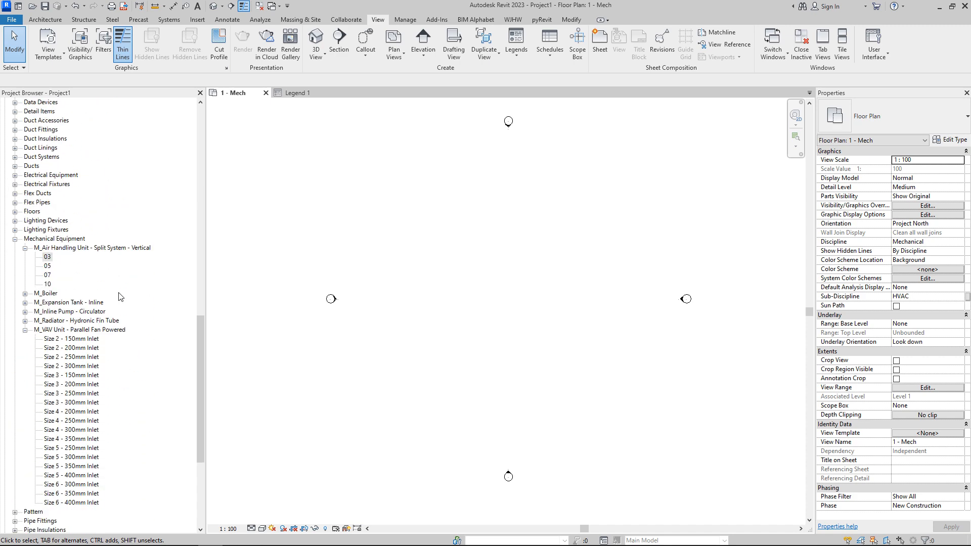
left_click(71, 339)
left_click_drag(72, 339, 451, 252)
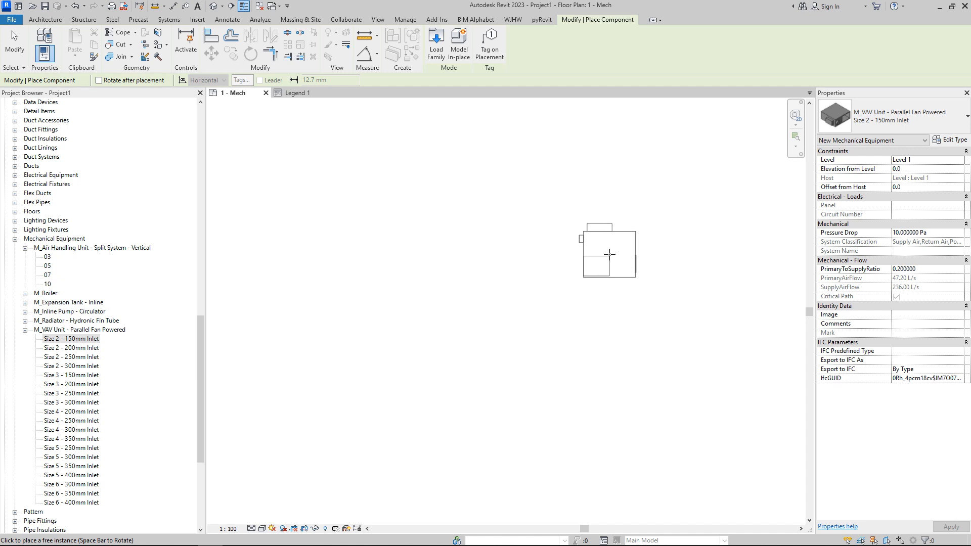
left_click(354, 211)
key("Escape")
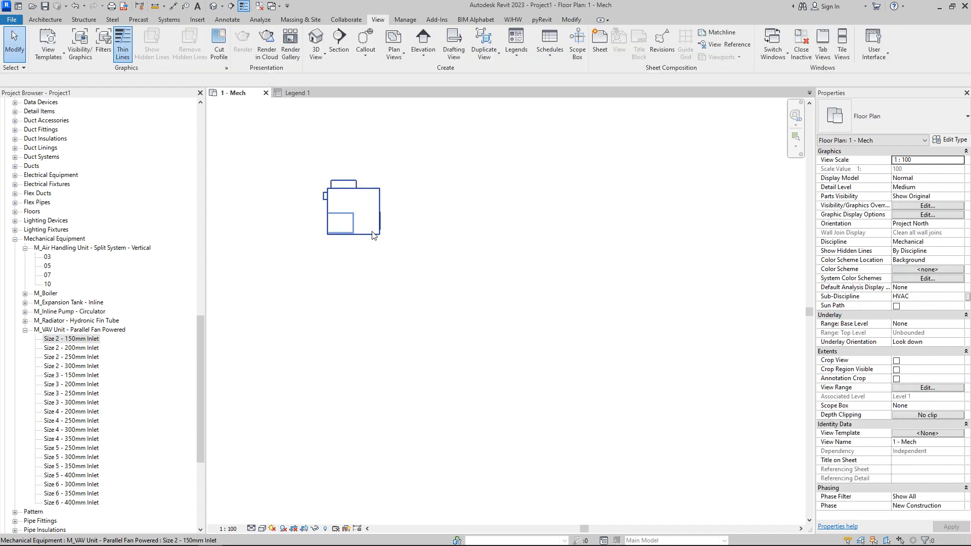
Step: Open the placed VAV unit's family for editing and open its Ref. Level floor plan
left_click(374, 236)
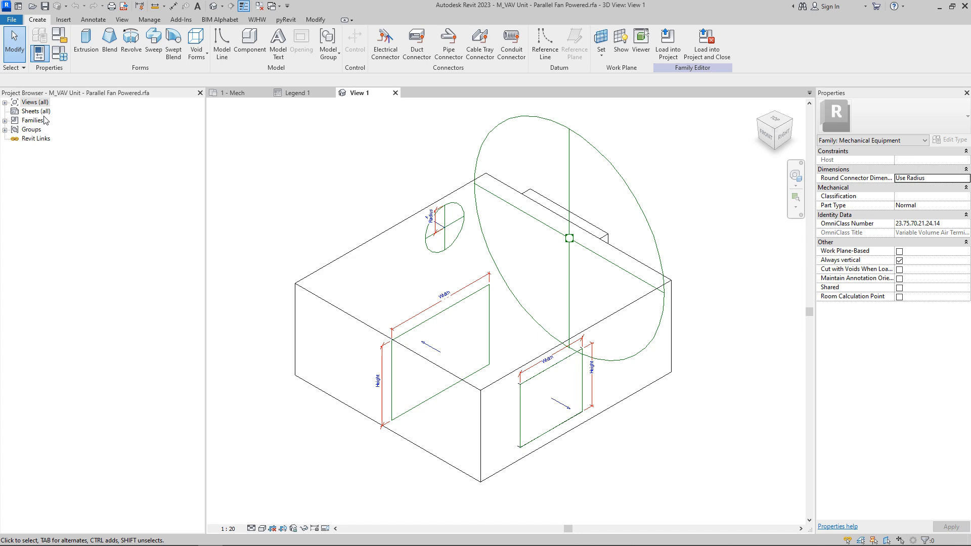
left_click(5, 103)
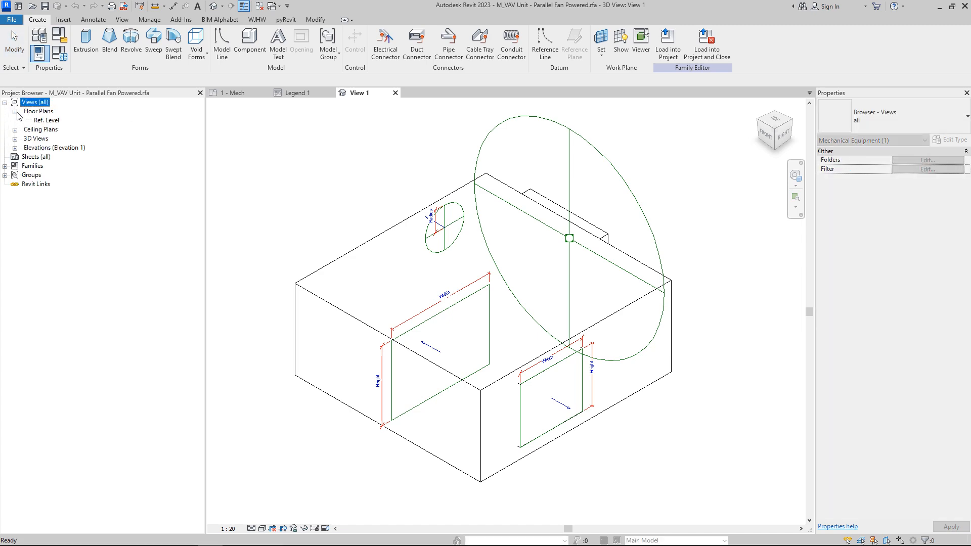
double_click(51, 122)
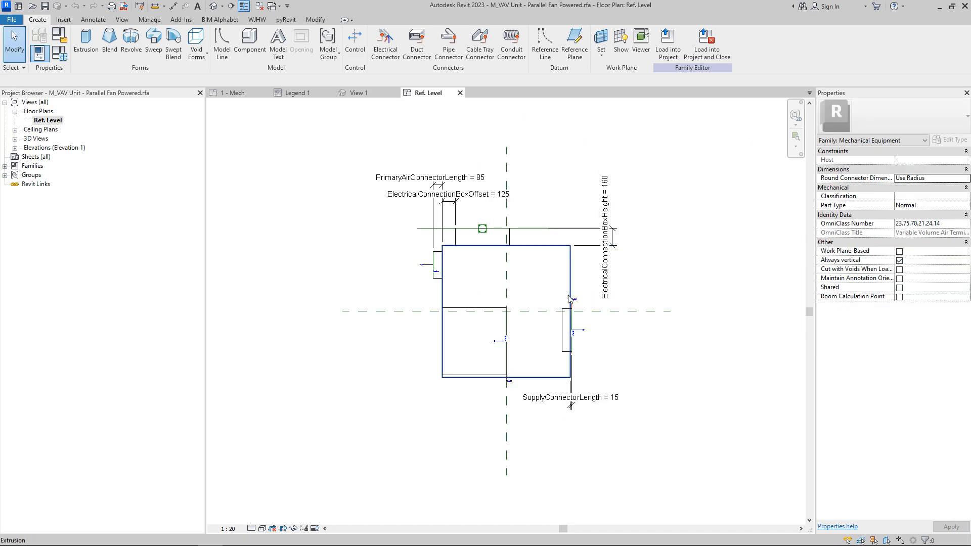
Step: Window-select the unit's geometry and move it up with Disjoin so its bottom edge sits on the horizontal reference plane
scroll(545, 320, "down", 3)
left_click_drag(463, 194, 599, 375)
scroll(547, 369, "up", 4)
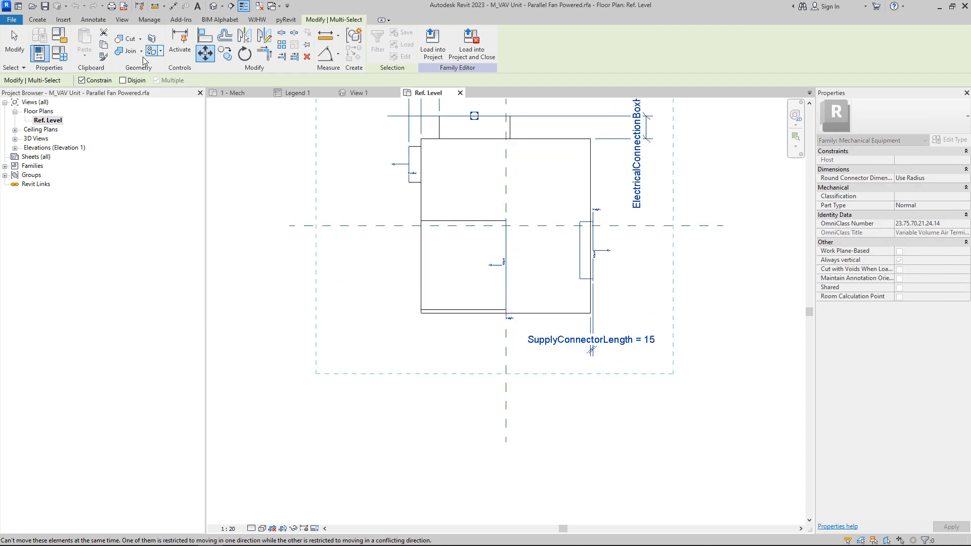
left_click(122, 80)
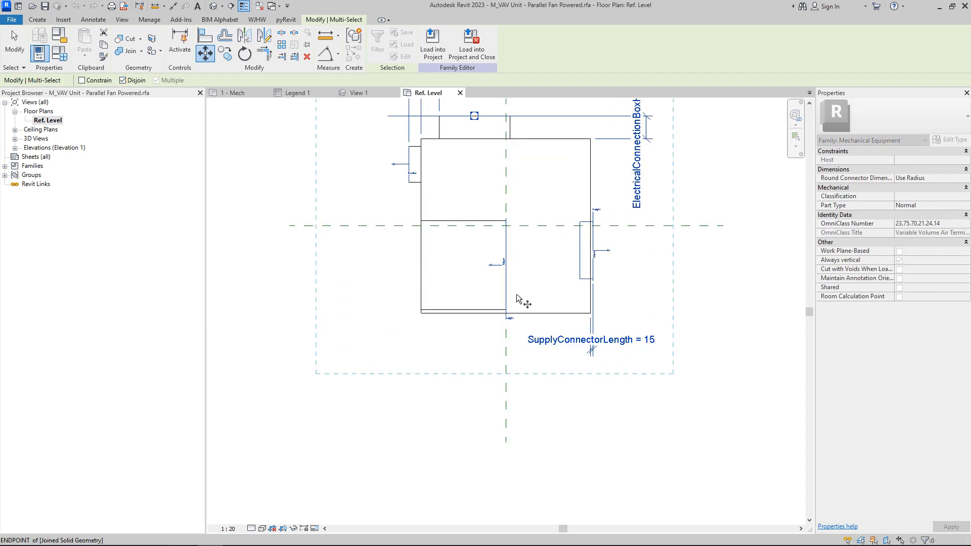
left_click(527, 313)
left_click(527, 226)
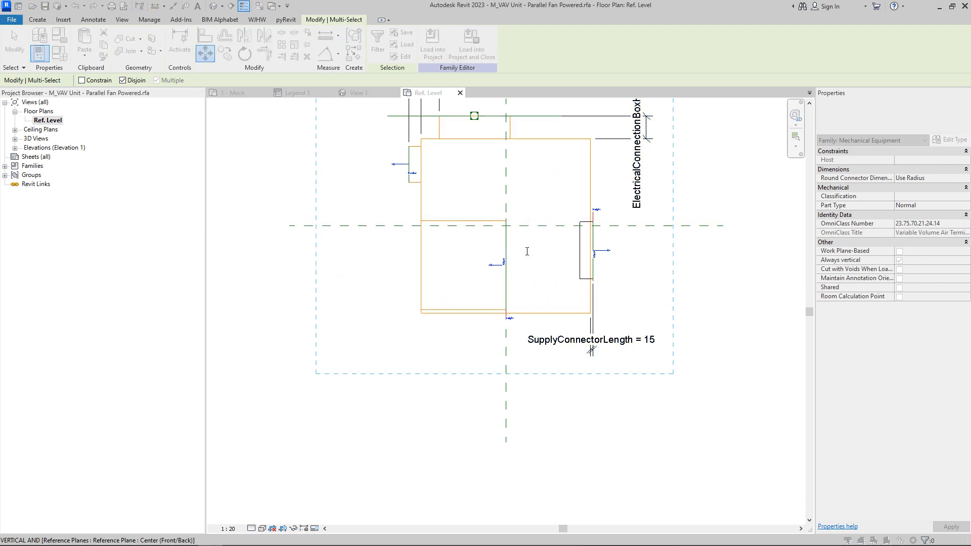
left_click(512, 311)
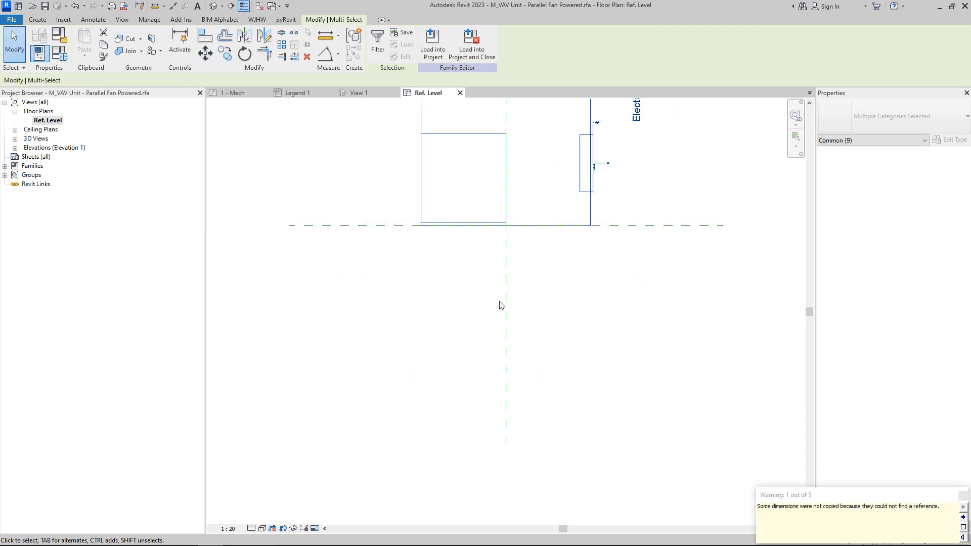
key("Escape")
Step: Load the edited family into the project, overwriting the existing version and its parameter values
scroll(502, 307, "down", 3)
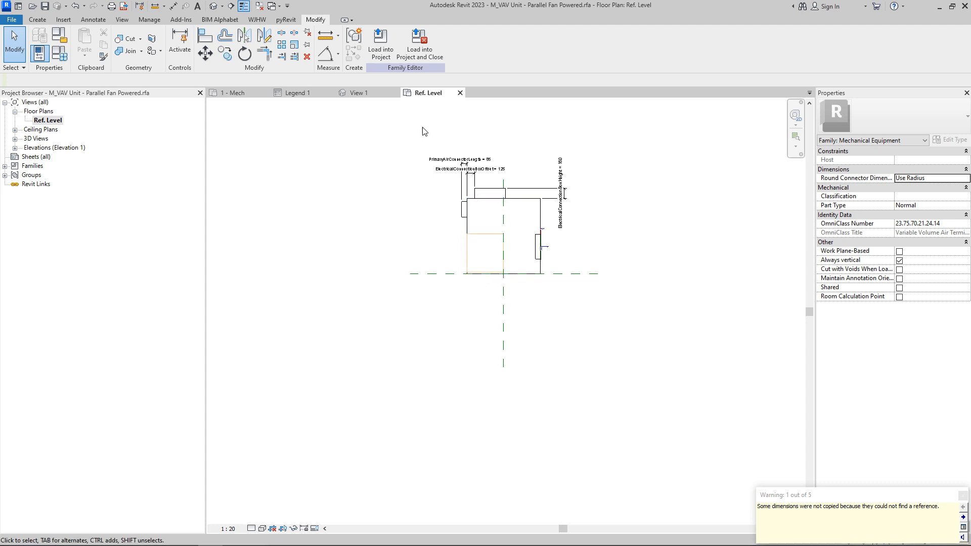
left_click(380, 43)
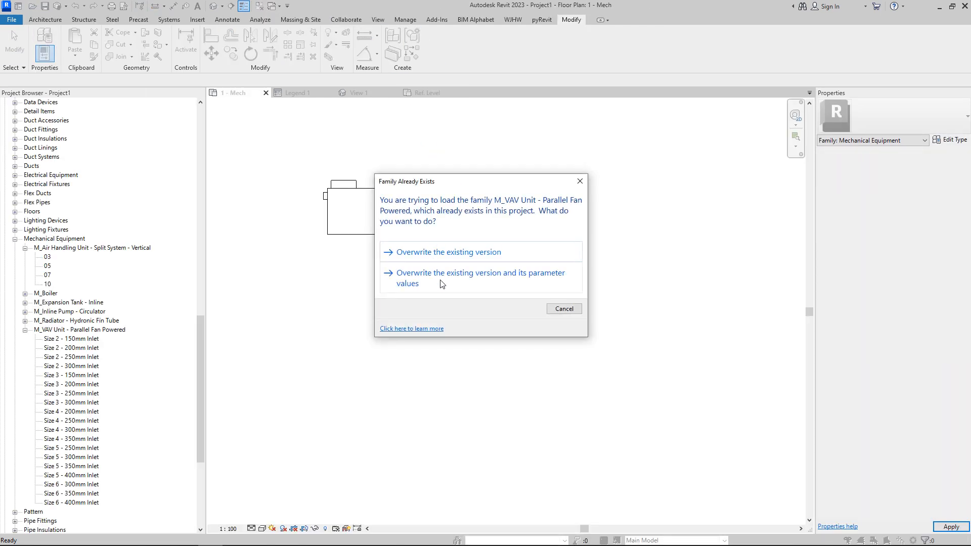
left_click(441, 273)
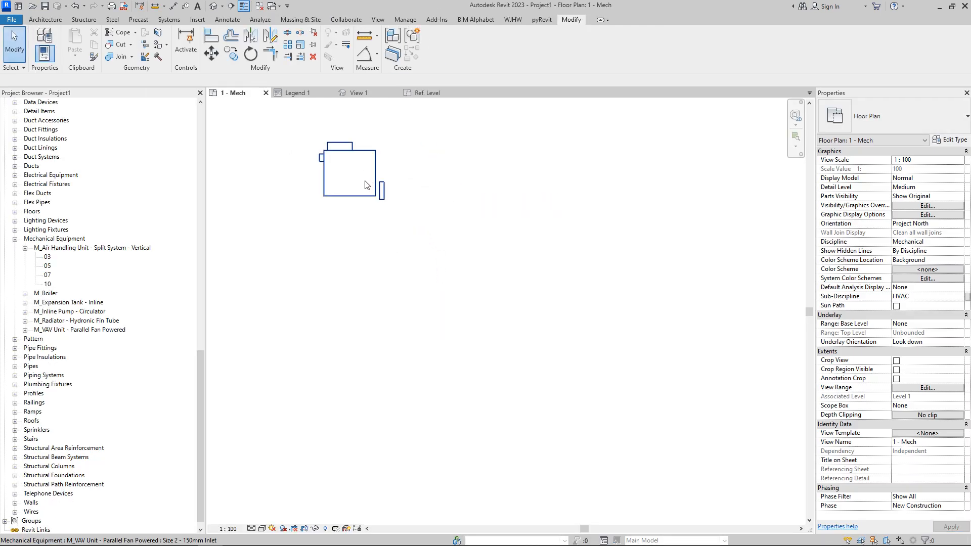
scroll(44, 392, "up", 1)
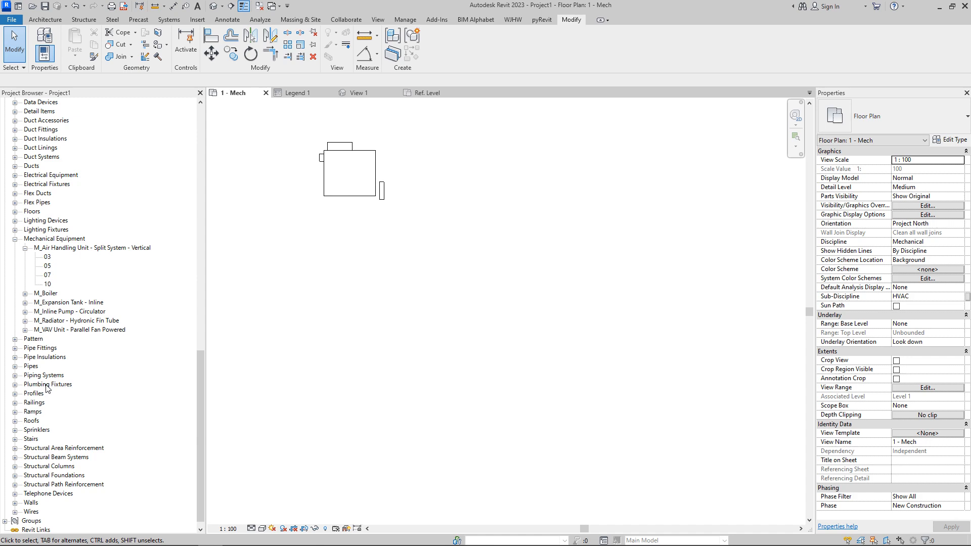
left_click(25, 330)
left_click_drag(72, 384, 514, 274)
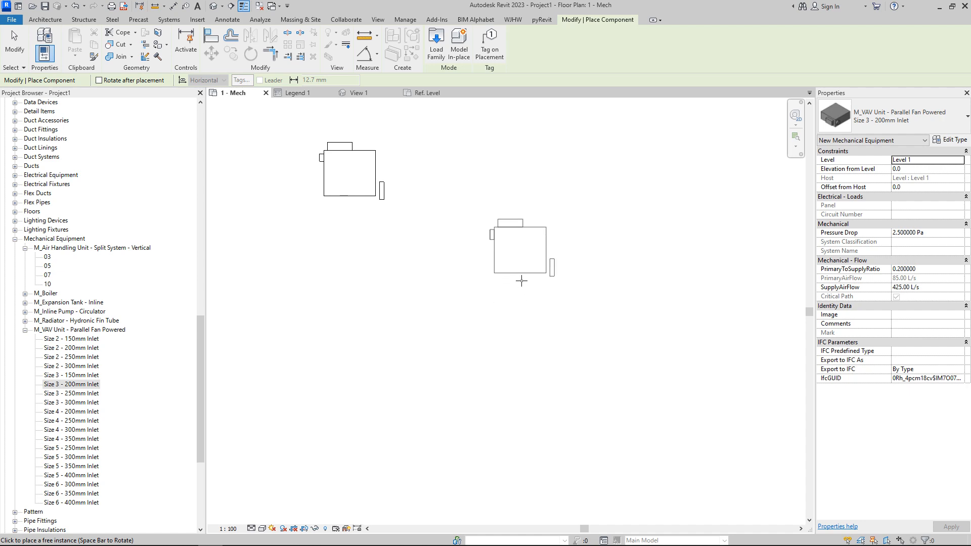
key("Escape")
Step: Delete the VAV unit placed in the 1 - Mech floor plan
left_click(375, 202)
key("Delete")
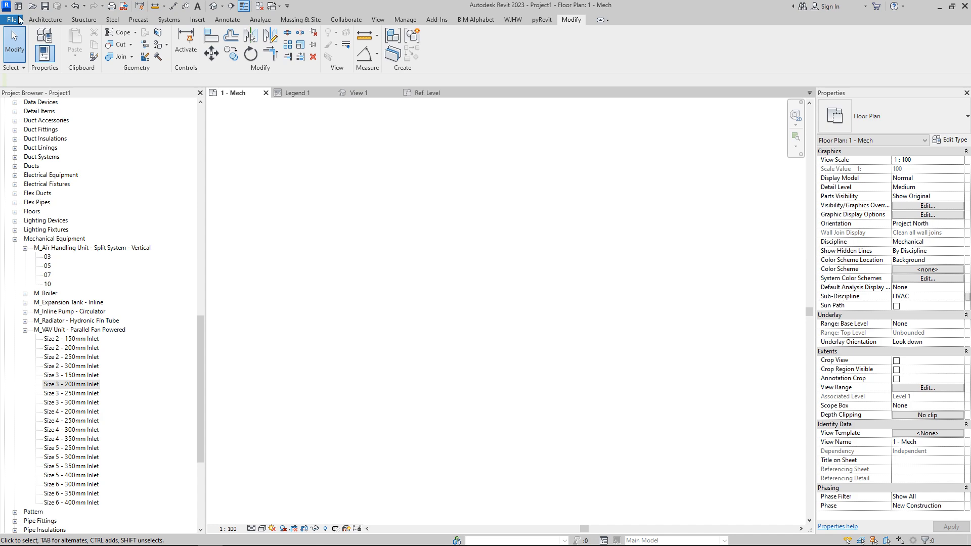
Step: Start a new family and create a rectangular extrusion sitting on the horizontal reference plane, centred on the vertical one
left_click(12, 20)
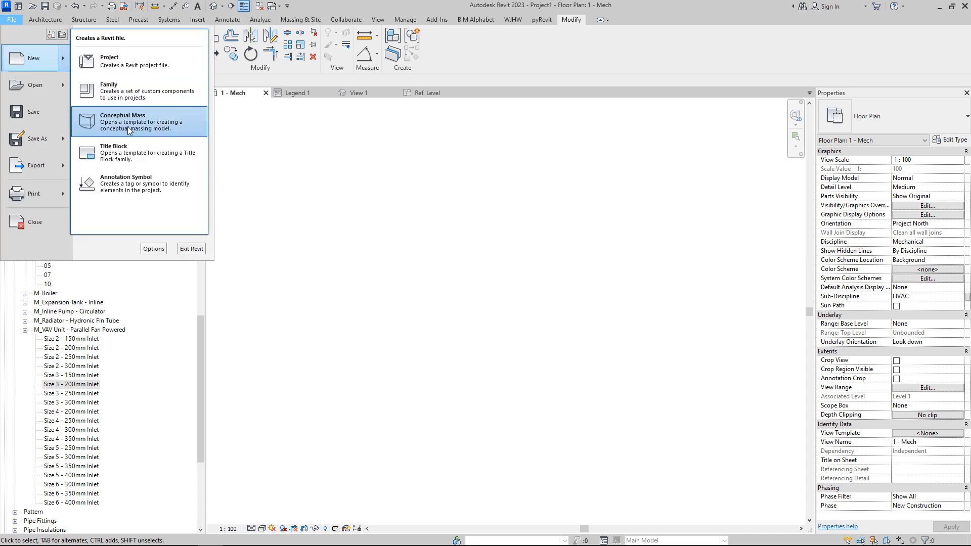
left_click(223, 151)
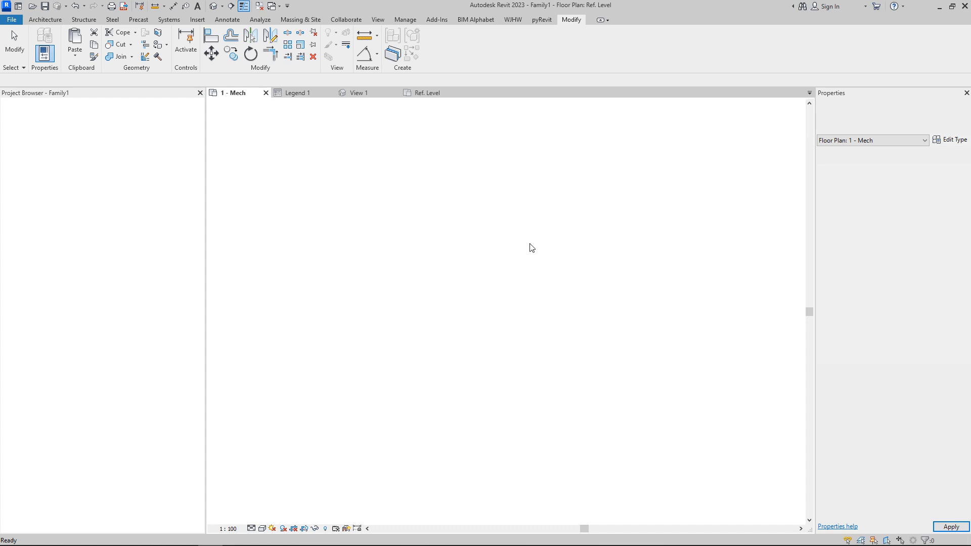
left_click(86, 55)
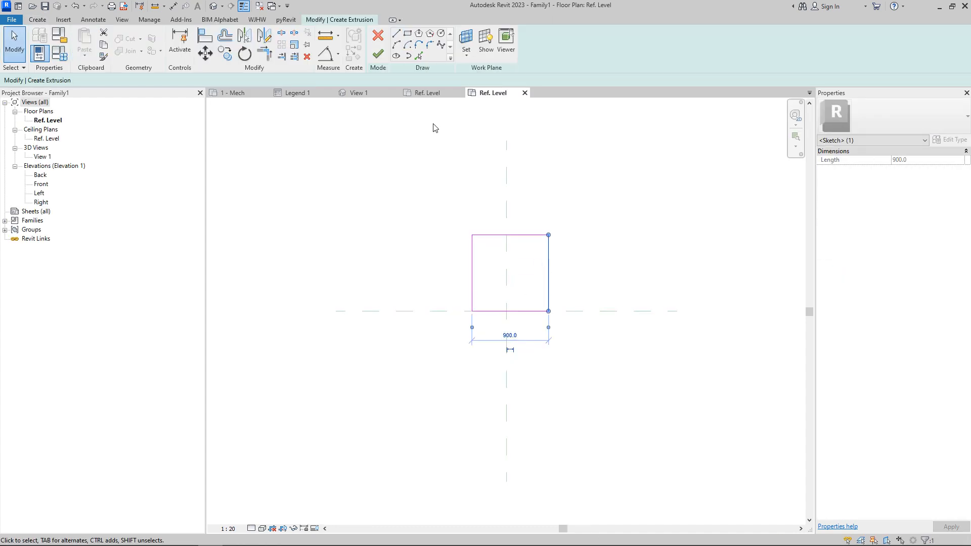
left_click(173, 6)
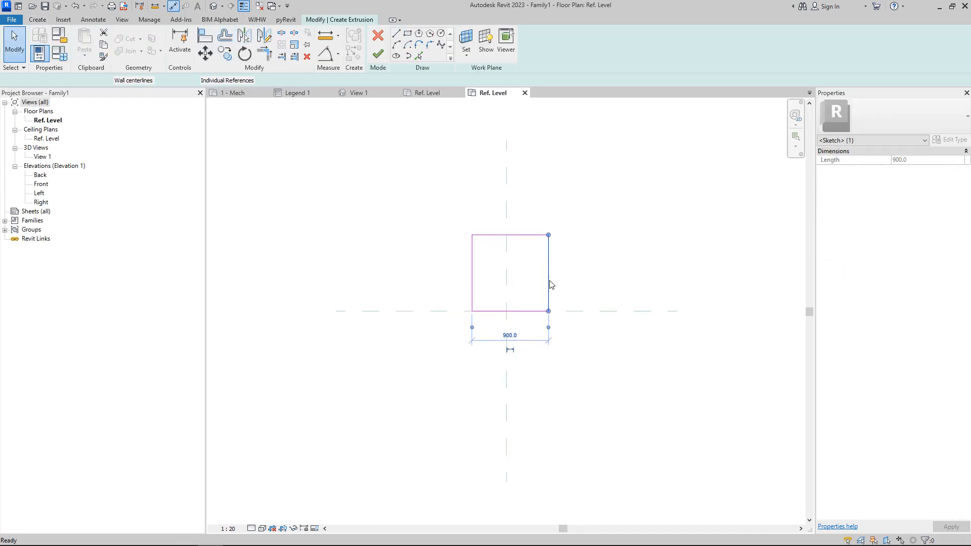
left_click(549, 281)
left_click(507, 263)
left_click(472, 248)
left_click(477, 208)
left_click(507, 187)
left_click(378, 54)
left_click(579, 211)
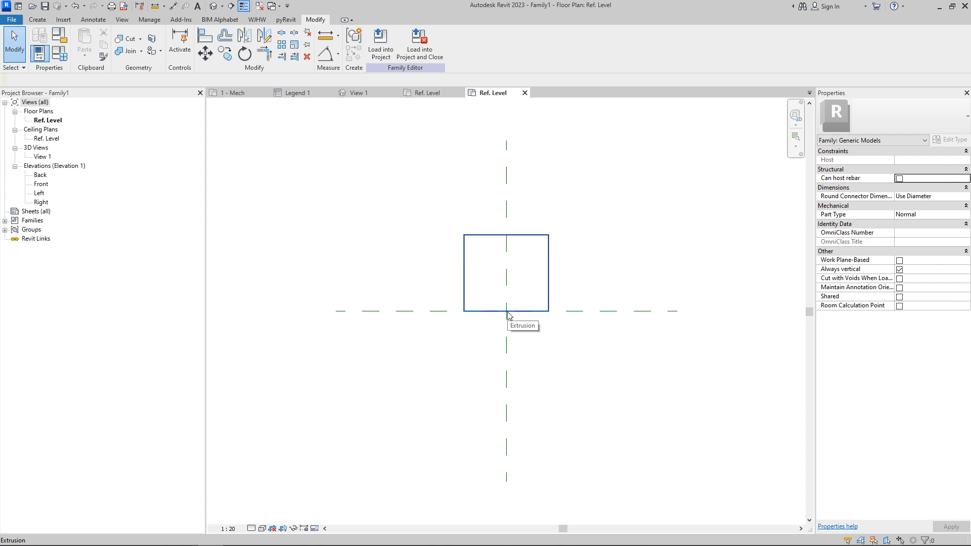
Step: Load the new family into Project1 and place four instances in the 1 - Mech floor plan
left_click(419, 43)
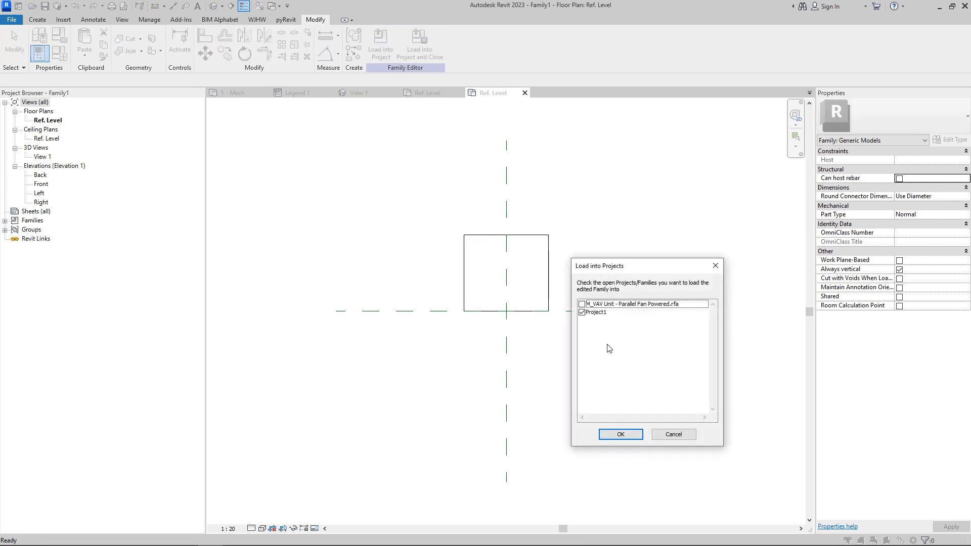
left_click(617, 433)
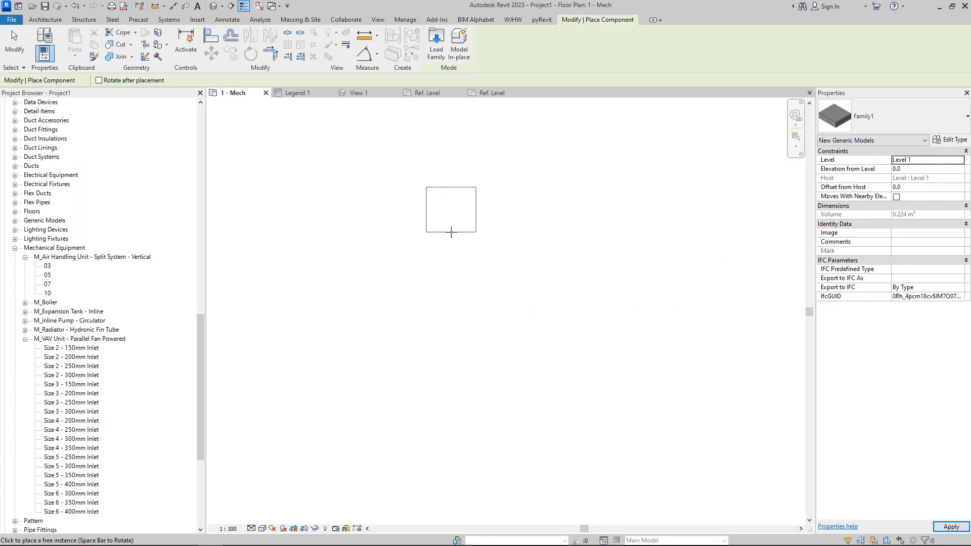
left_click(416, 223)
left_click(536, 253)
left_click(406, 364)
left_click(299, 363)
key("Escape")
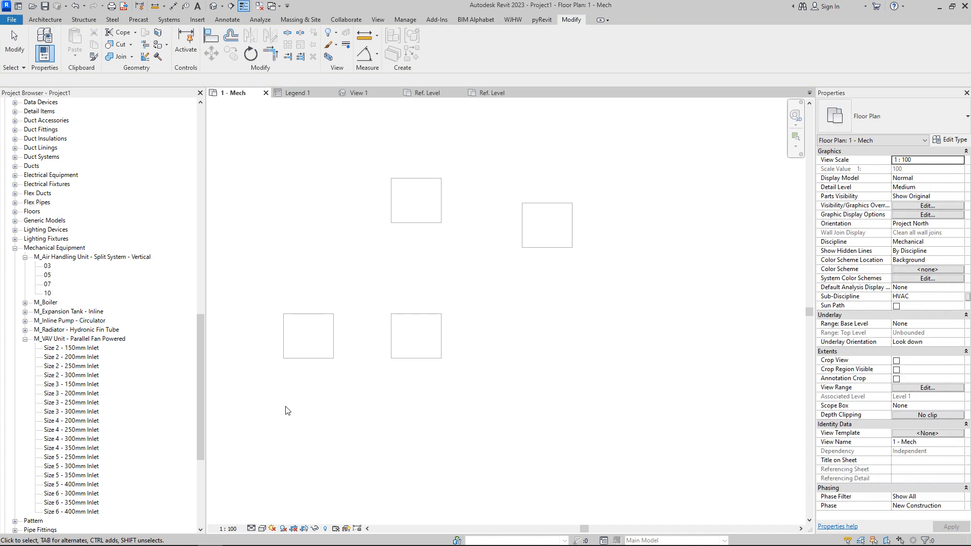
Step: Open Legend 1 and place Family1 as legend components at several spots in the legend
left_click(15, 248)
scroll(49, 211, "up", 8)
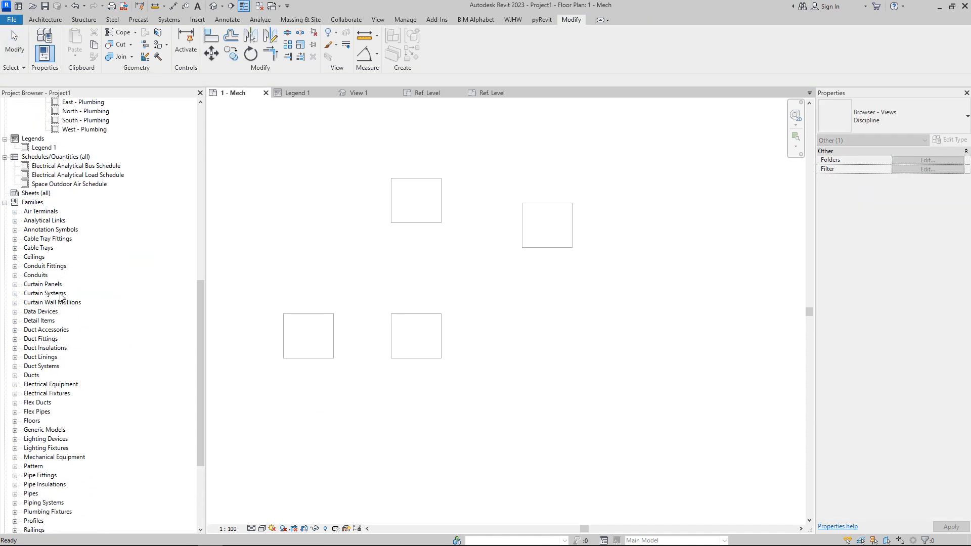
double_click(46, 212)
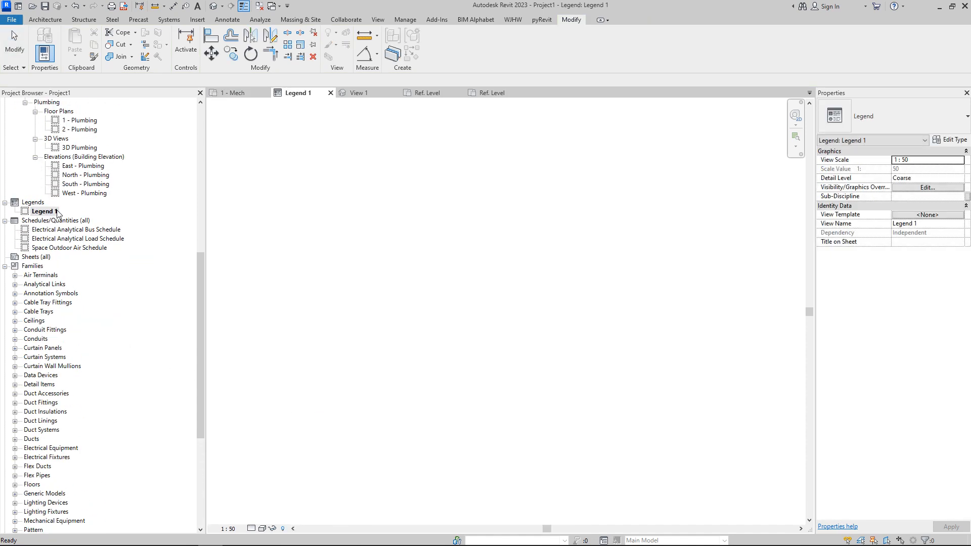
scroll(128, 403, "down", 2)
scroll(128, 404, "down", 4)
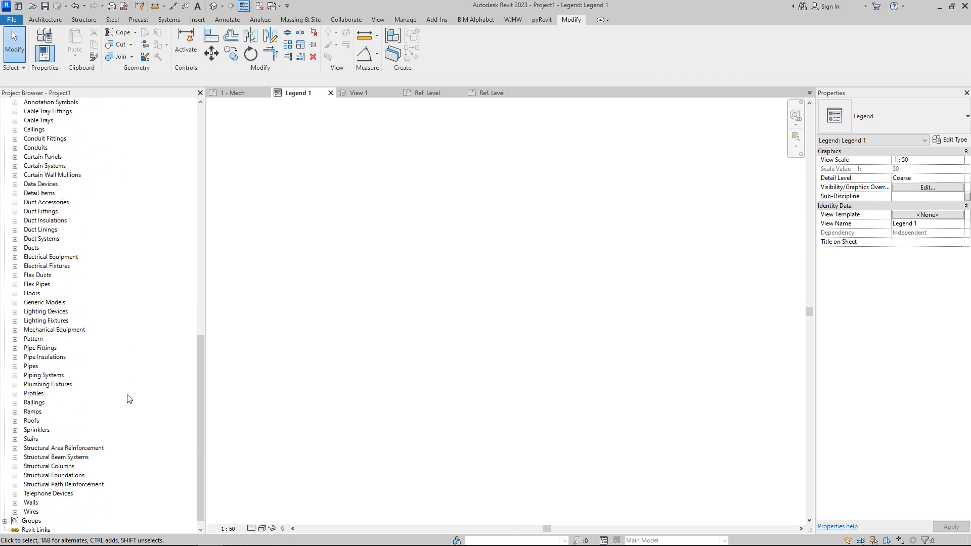
left_click(14, 293)
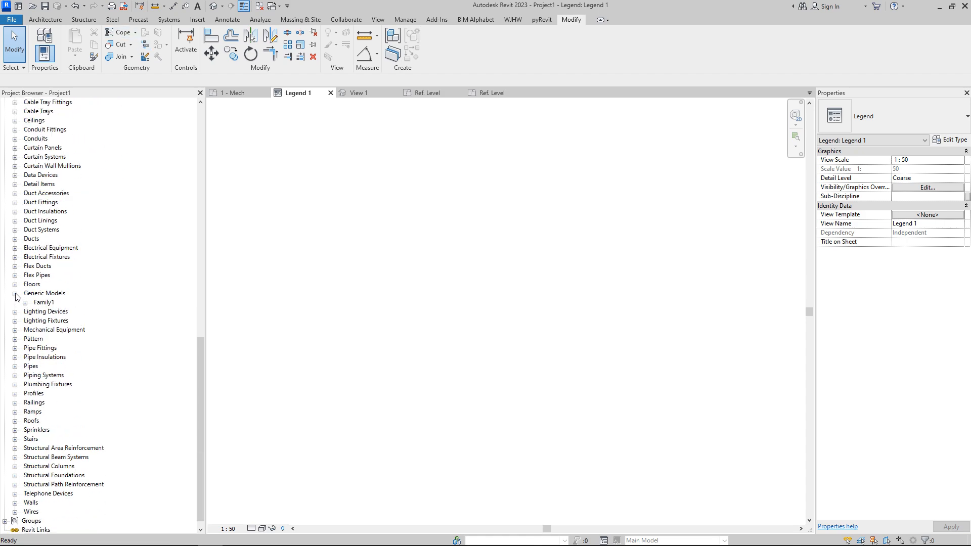
left_click(25, 302)
left_click_drag(54, 312, 498, 225)
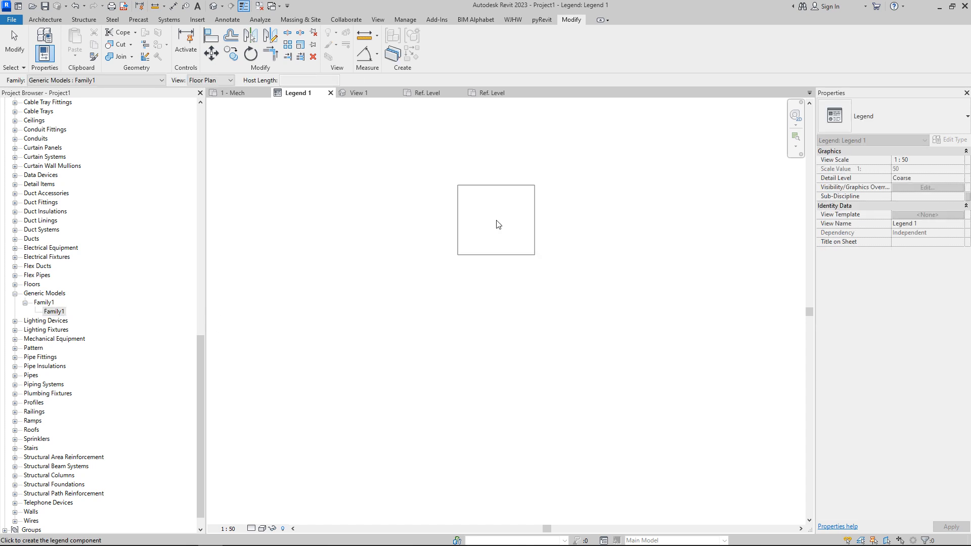
left_click(289, 198)
left_click(492, 210)
left_click(450, 360)
key("Escape")
left_click(238, 92)
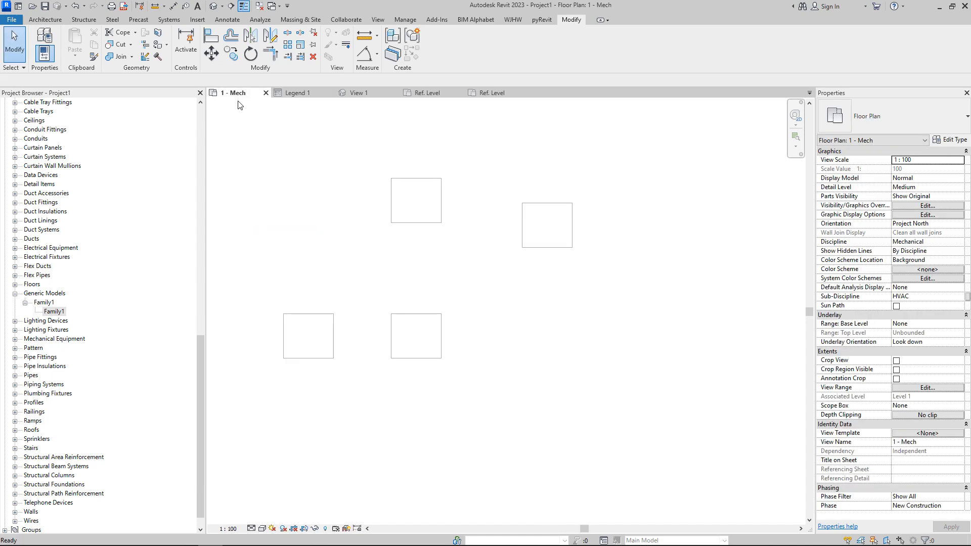
left_click_drag(55, 313, 284, 195)
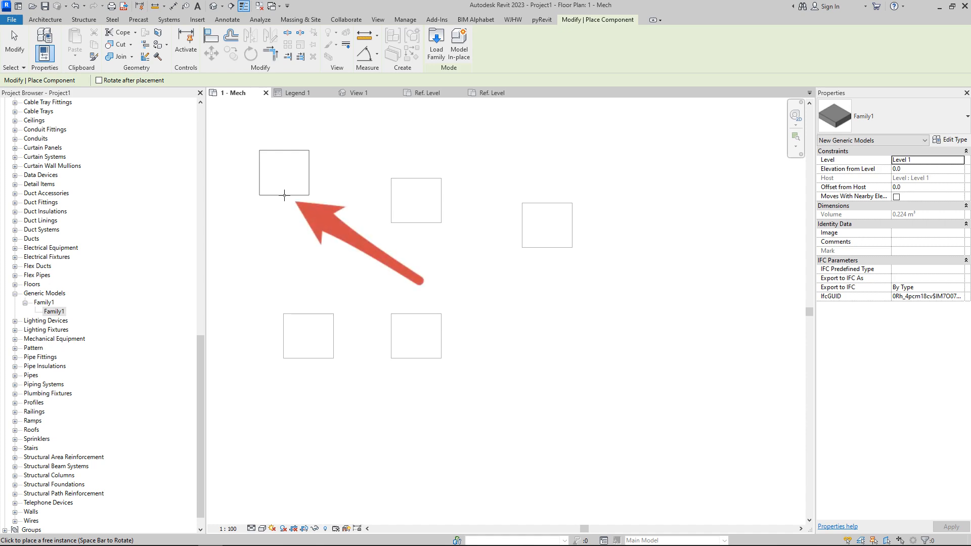
key("Escape")
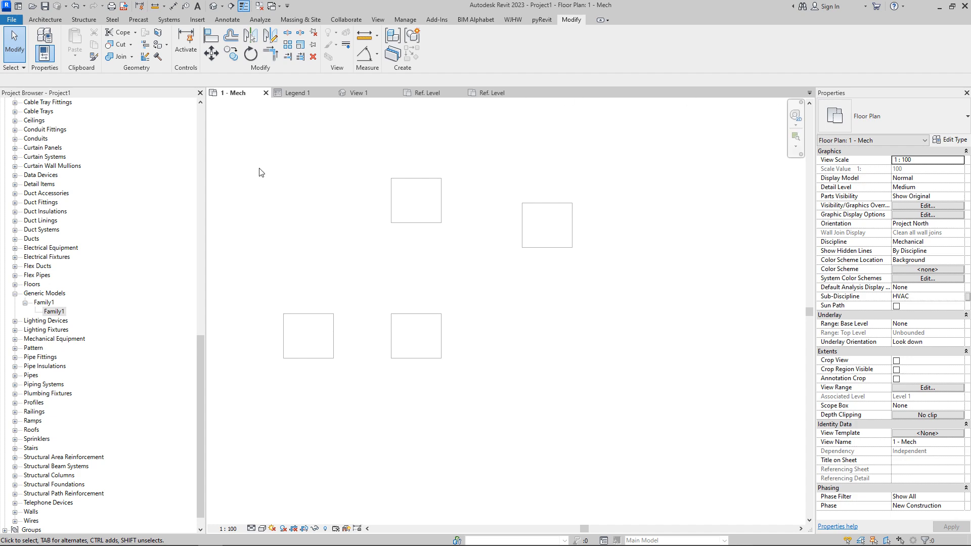
Step: Place another Family1 legend component in Legend 1
scroll(127, 403, "up", 4)
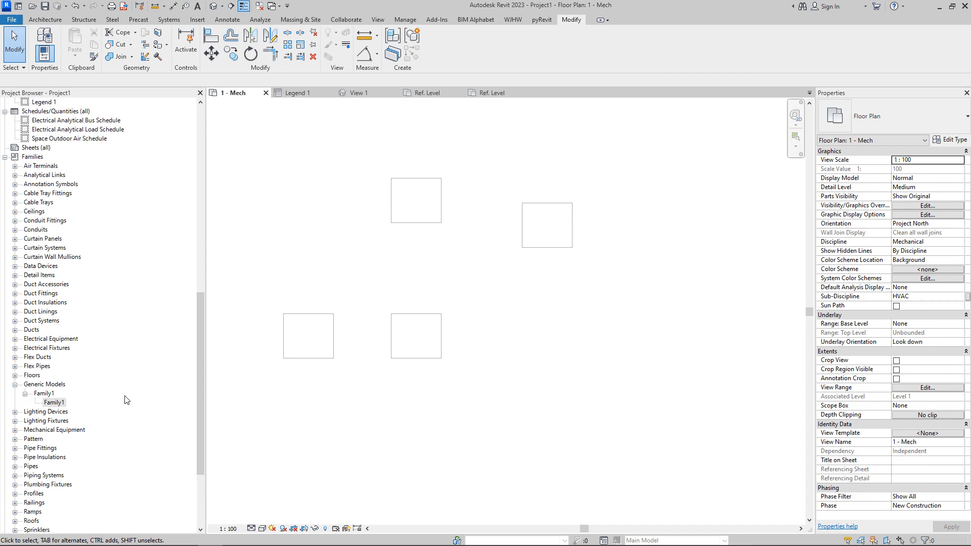
left_click(298, 93)
scroll(113, 388, "down", 2)
left_click_drag(56, 367, 667, 334)
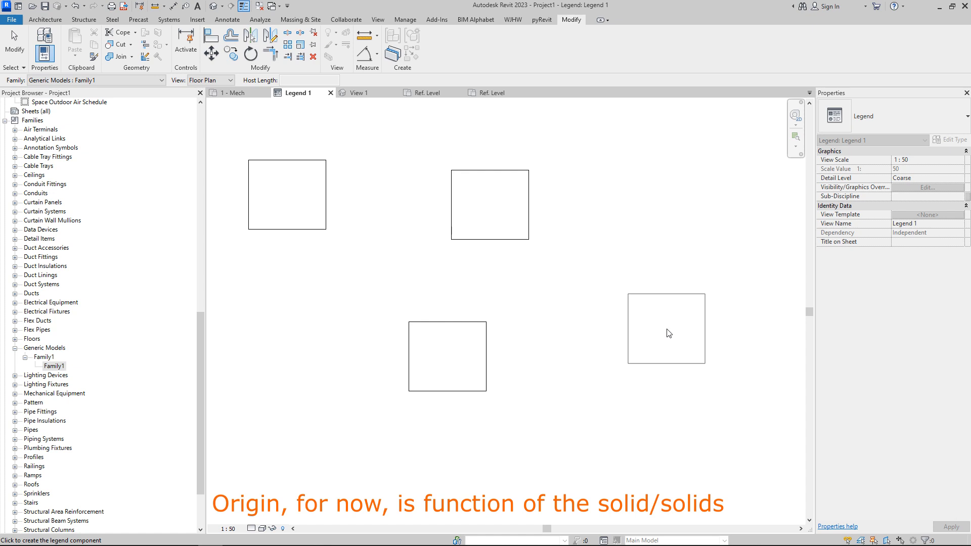
left_click(665, 299)
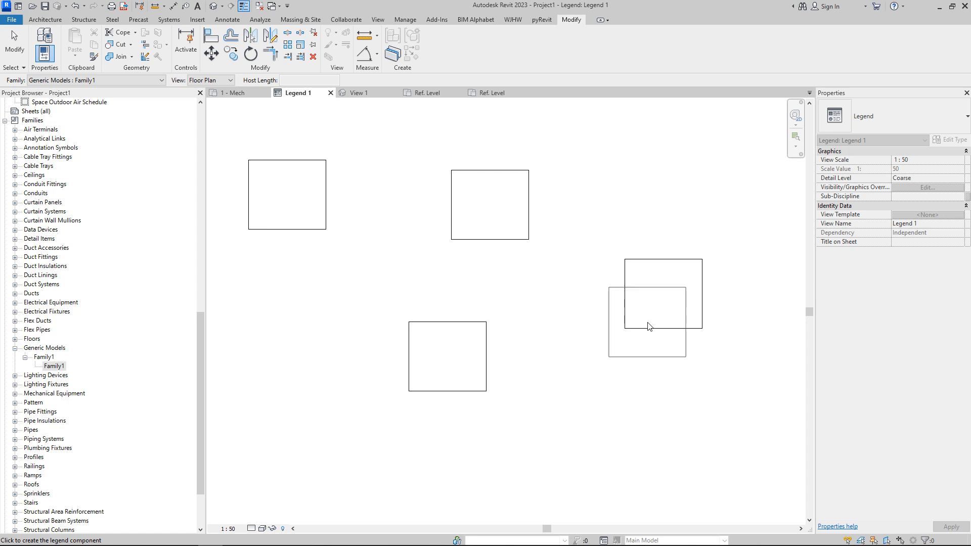
key("Escape")
key("Escape")
Step: In the family editor, enable Room Calculation Point and drag the point below the reference plane intersection
left_click(486, 93)
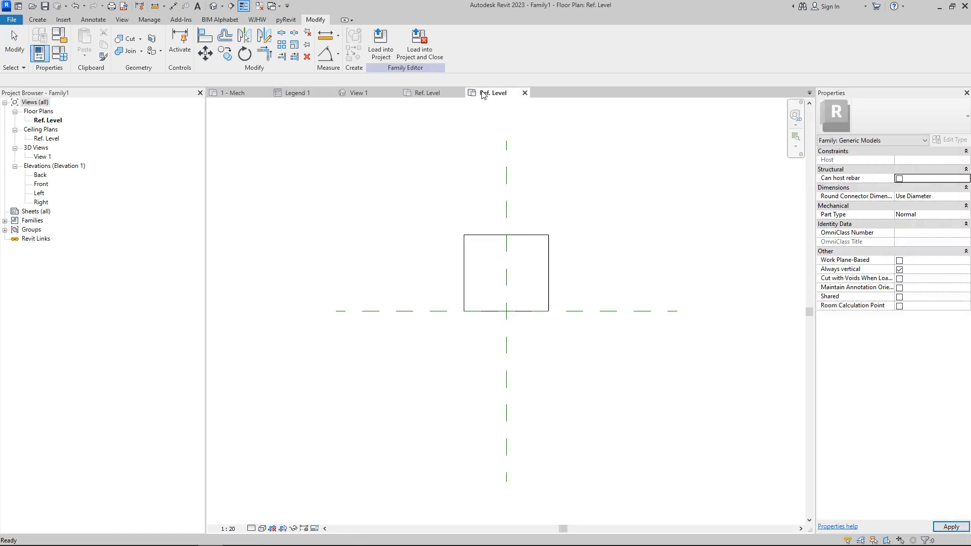
left_click(538, 235)
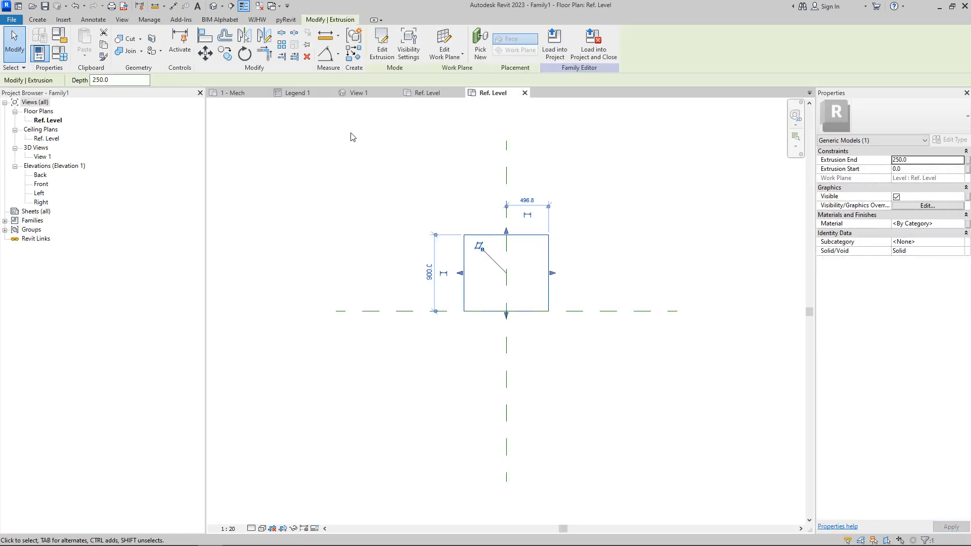
left_click(724, 349)
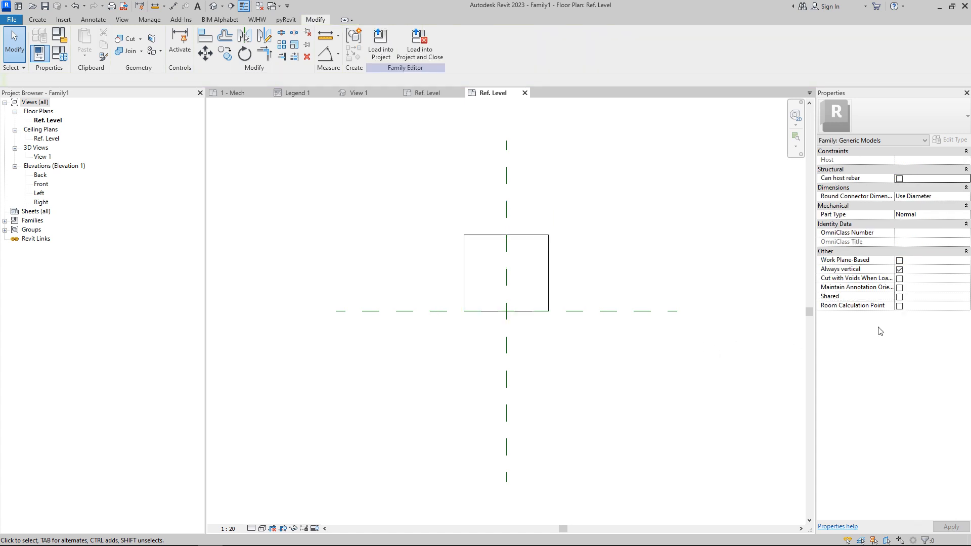
left_click(900, 307)
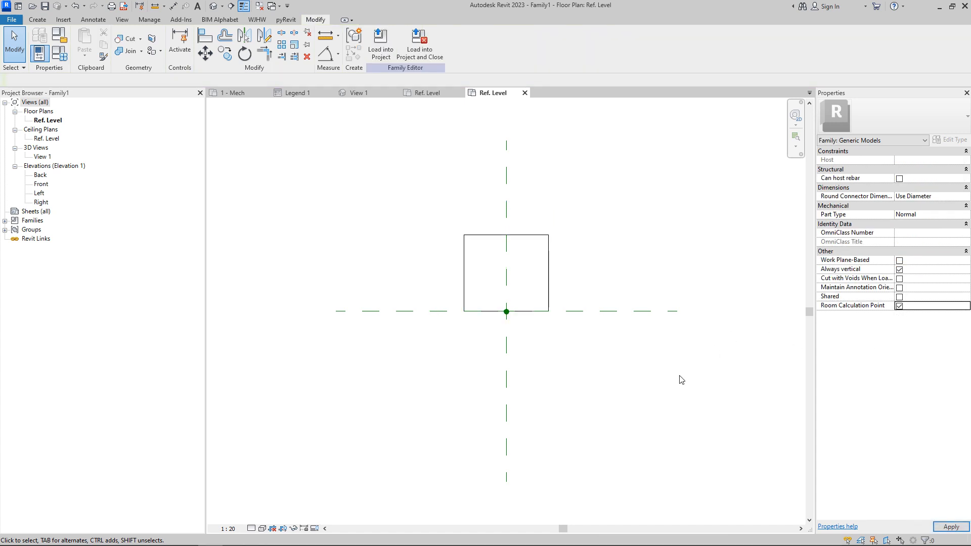
left_click(507, 318)
left_click_drag(507, 312, 506, 367)
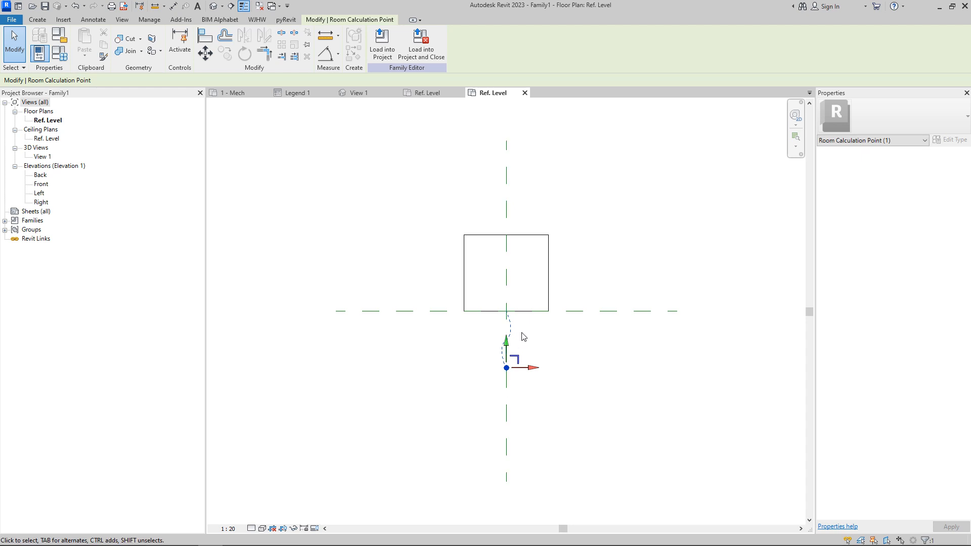
Step: Load the edited family back into Project1
left_click(383, 44)
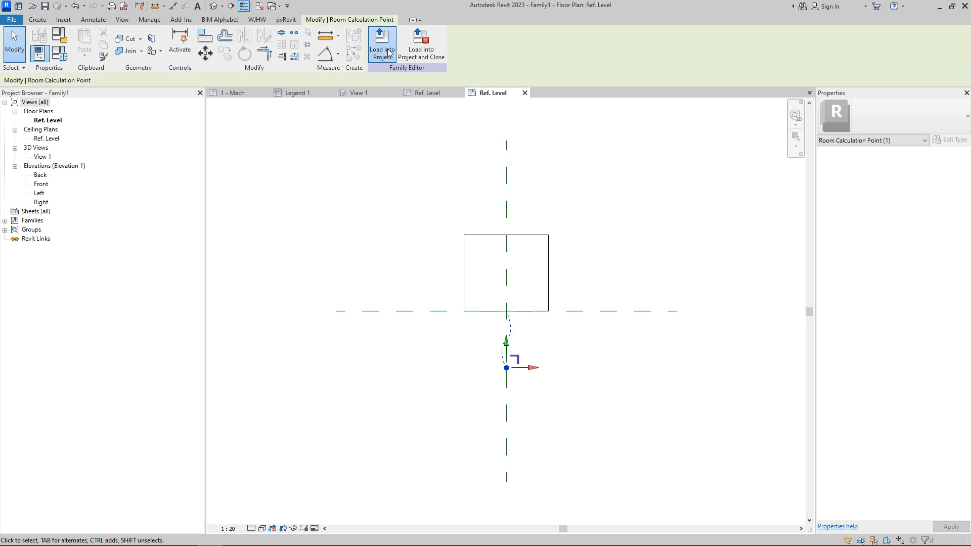
left_click(627, 434)
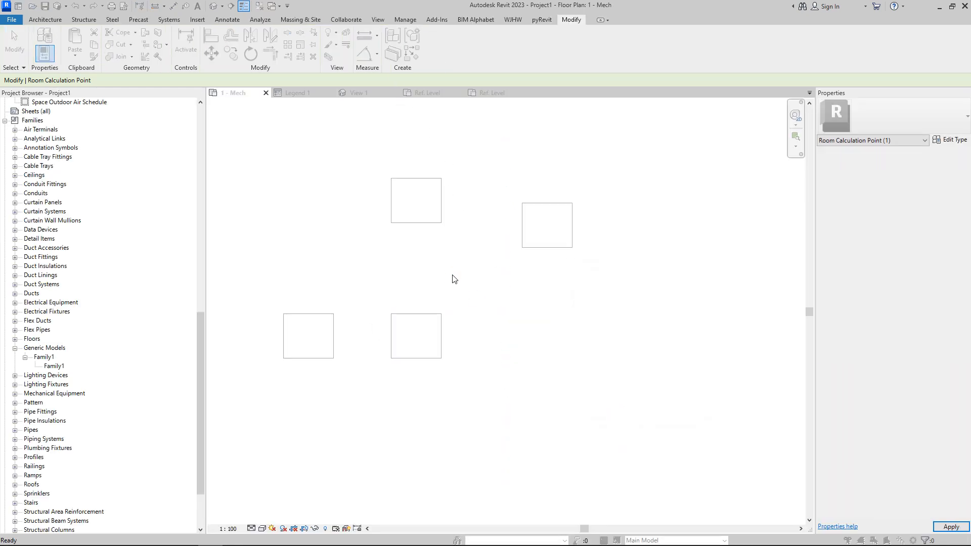
left_click(466, 275)
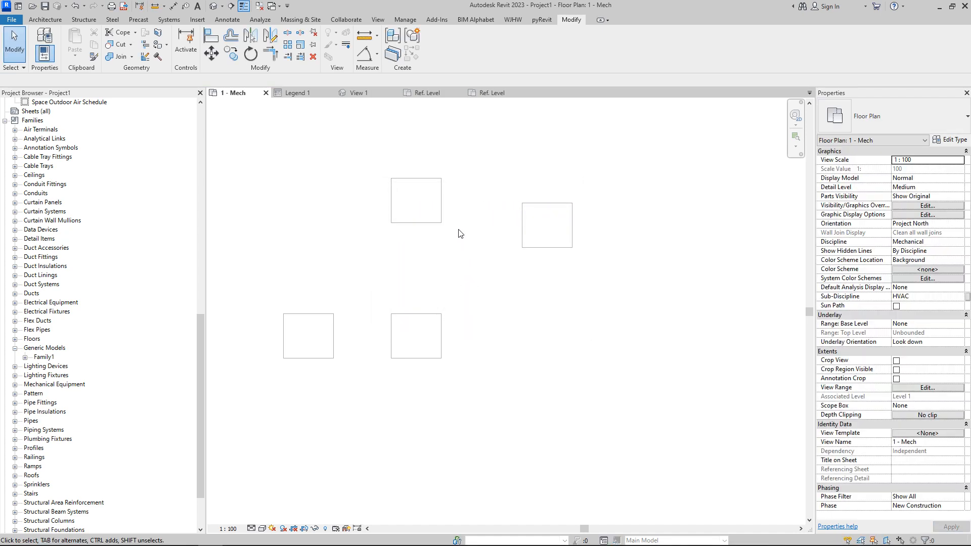
Step: Select a legend component in Legend 1 to check its calculation point, then place another Family1 legend component
left_click(298, 93)
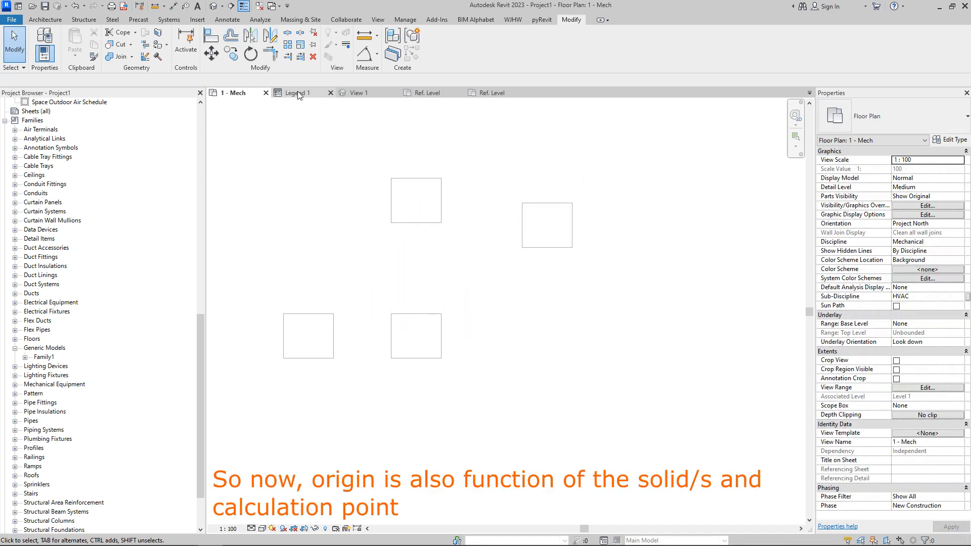
left_click(492, 214)
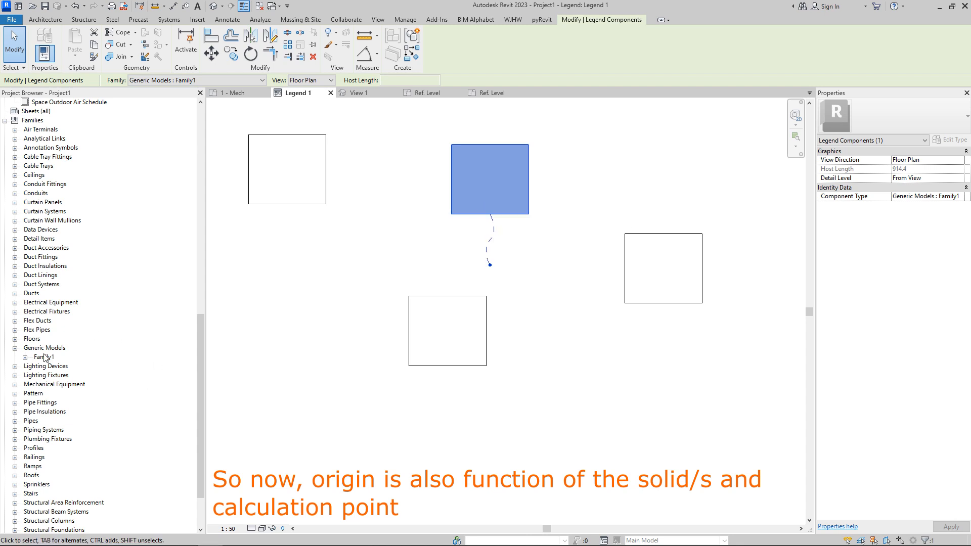
left_click(25, 357)
left_click(54, 366)
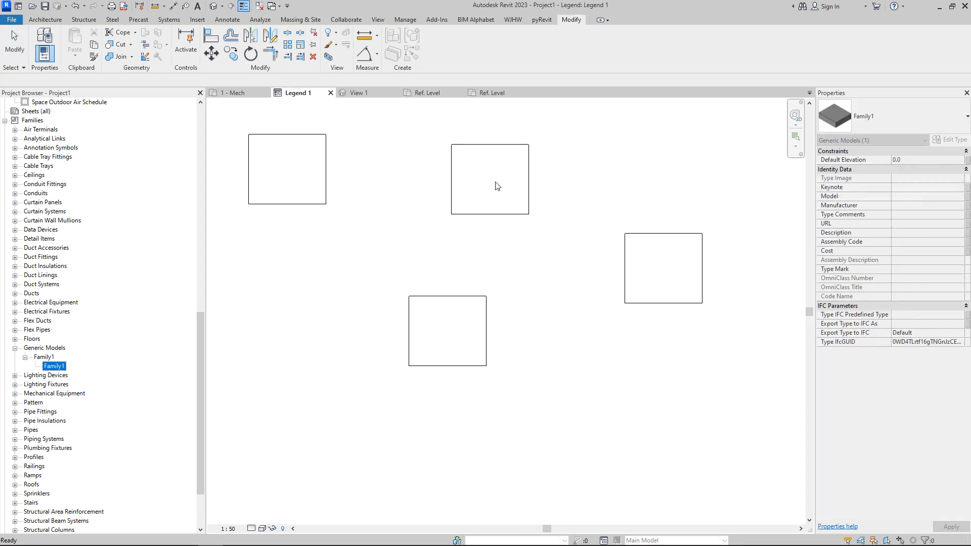
left_click_drag(52, 369, 628, 405)
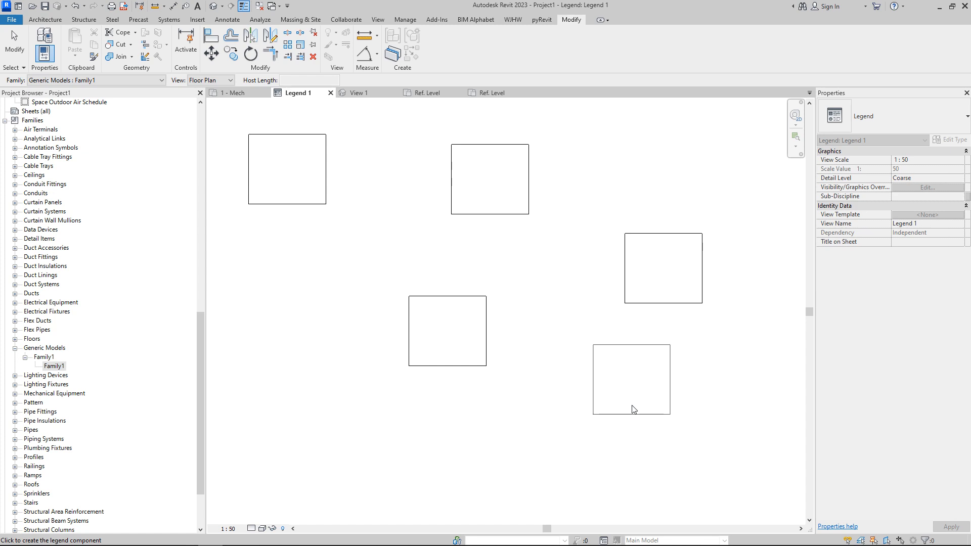
scroll(556, 350, "down", 2)
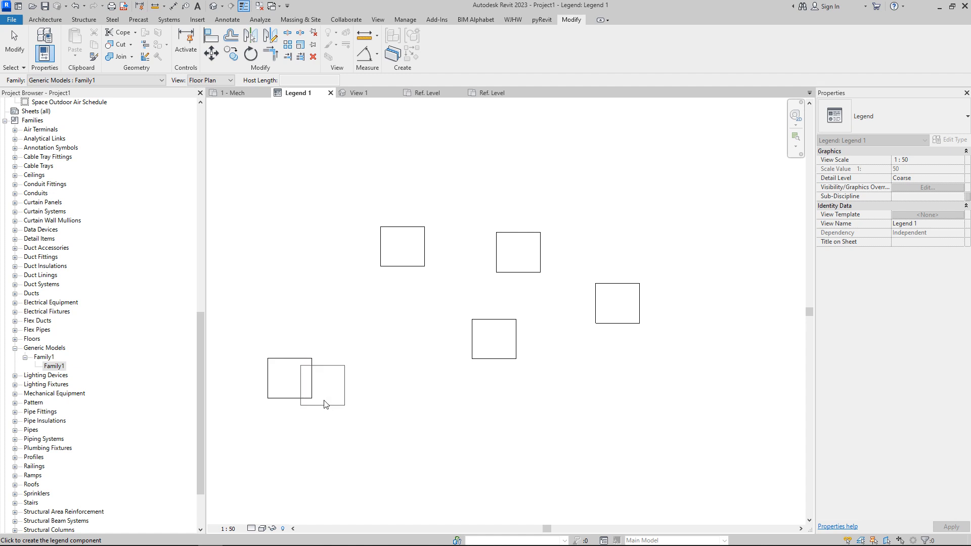
left_click(388, 436)
key("Escape")
Step: Select the new legend component and open Family1 for editing from the project browser
left_click(390, 443)
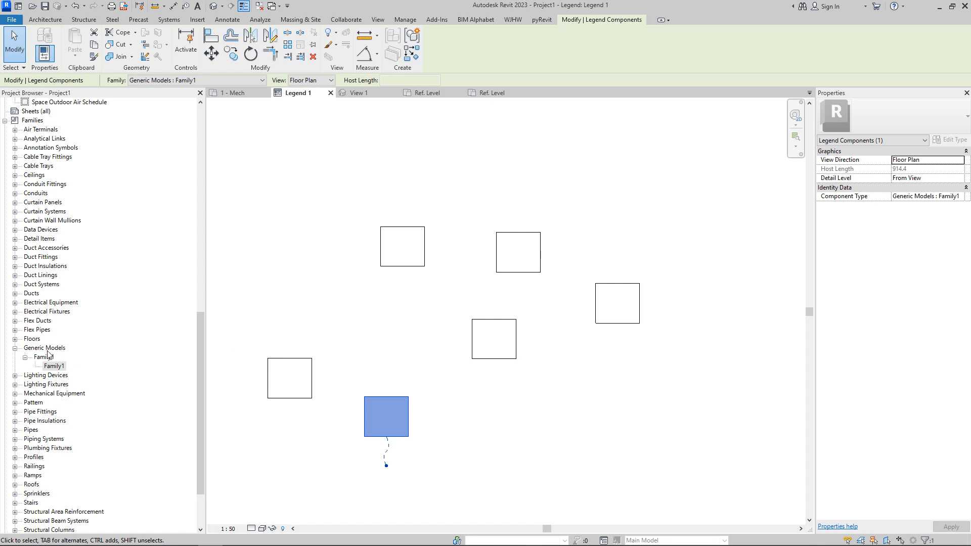
right_click(46, 348)
right_click(36, 355)
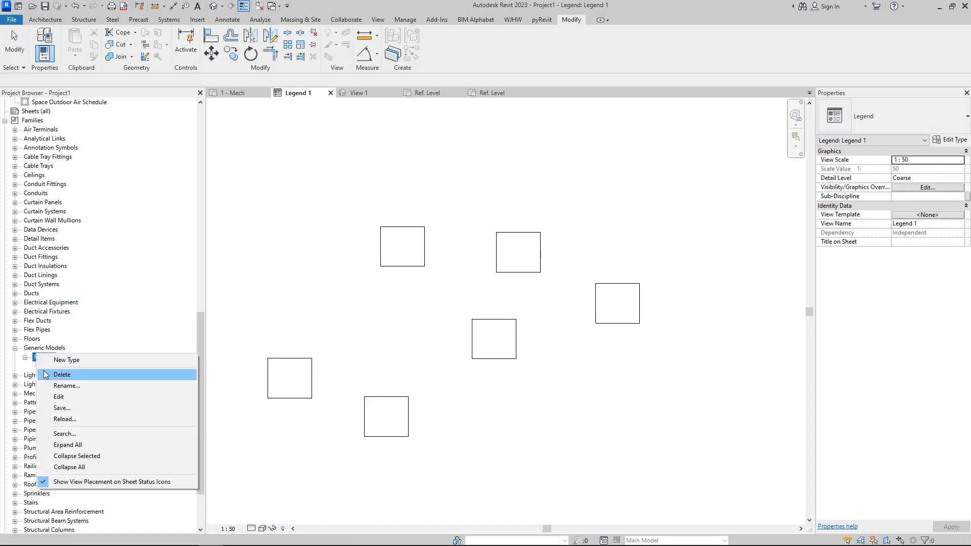
left_click(58, 397)
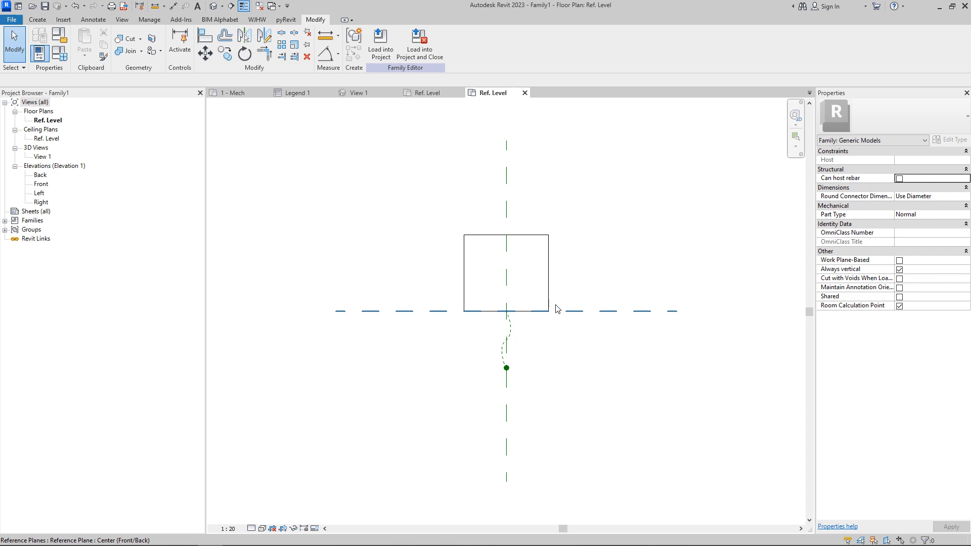
Step: Stretch the extrusion's top edge upward so the box is about 1700 tall
left_click(543, 274)
left_click_drag(507, 233, 506, 166)
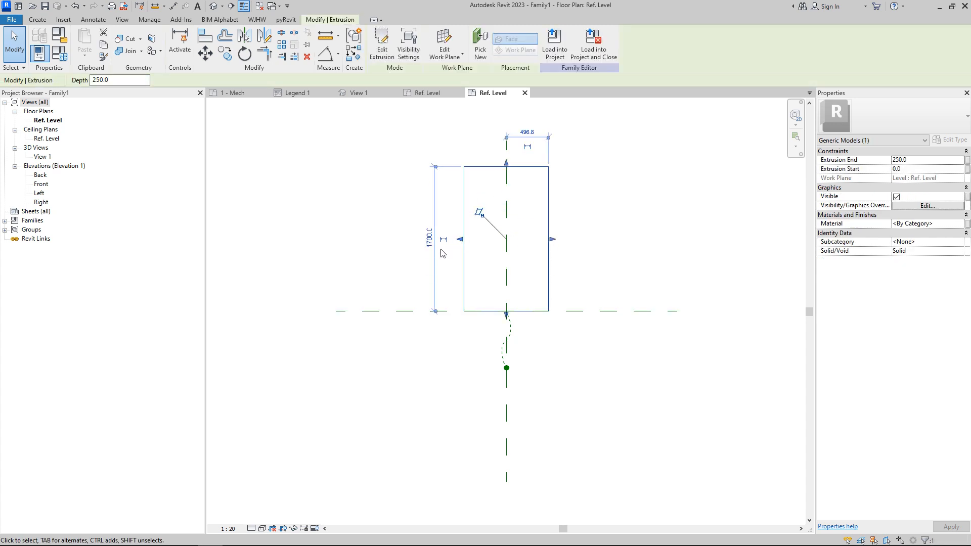
Step: Move the room calculation point up inside the extruded box
left_click(506, 369)
left_click_drag(509, 346, 508, 255)
key("Escape")
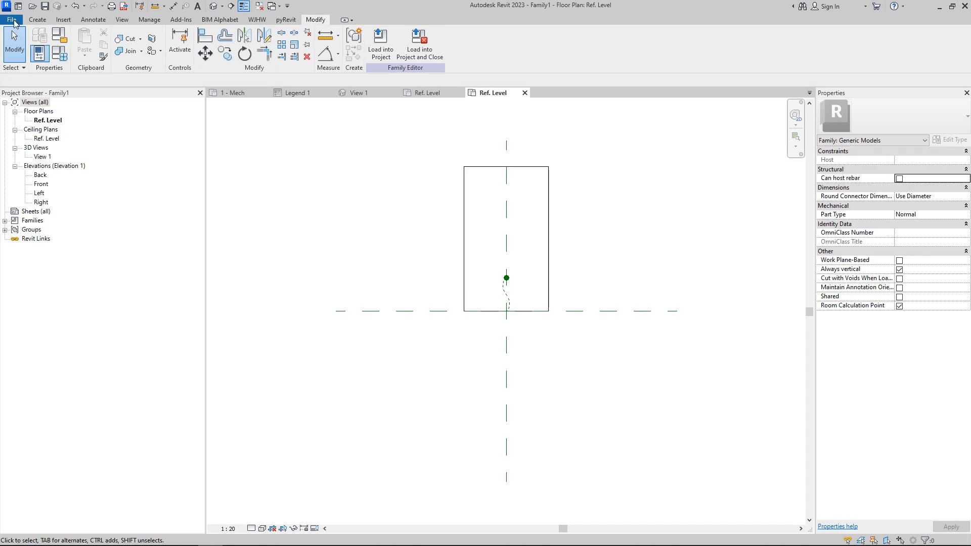
Step: Save the family as Family2.rfa, replacing the existing file, and load it into Project1
left_click(14, 22)
mouse_move(47, 137)
left_click(102, 137)
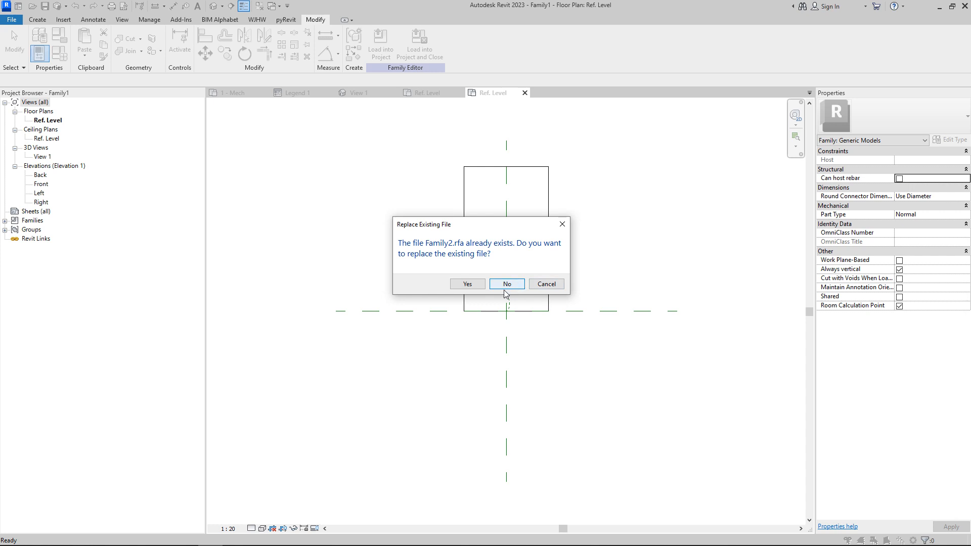
left_click(468, 284)
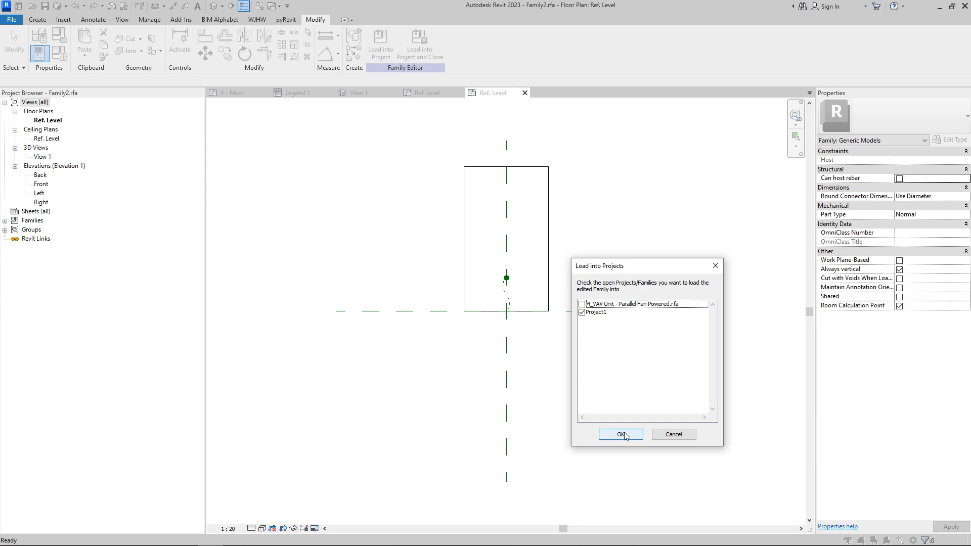
left_click(622, 434)
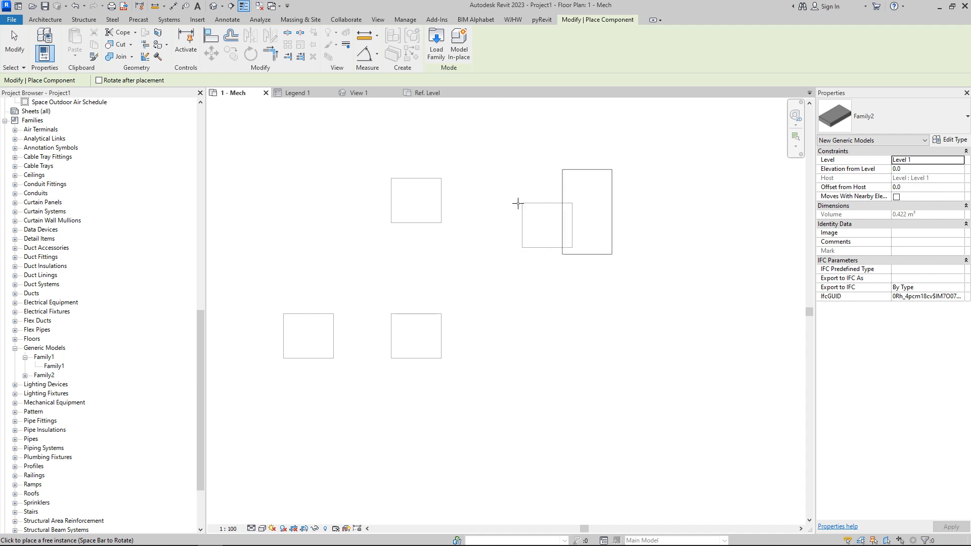
Step: Place a Family2 legend component in Legend 1 below the existing components
left_click(295, 92)
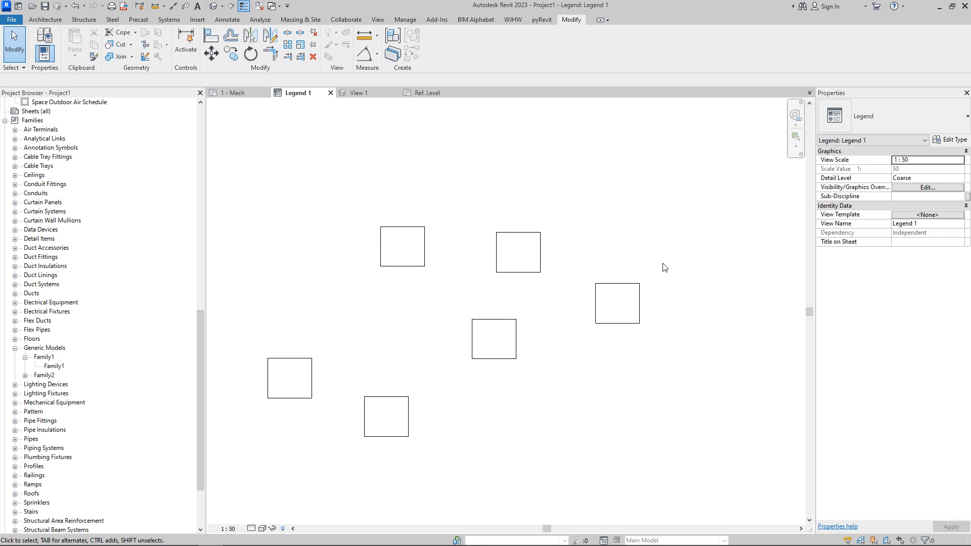
left_click(25, 377)
left_click_drag(54, 385, 645, 411)
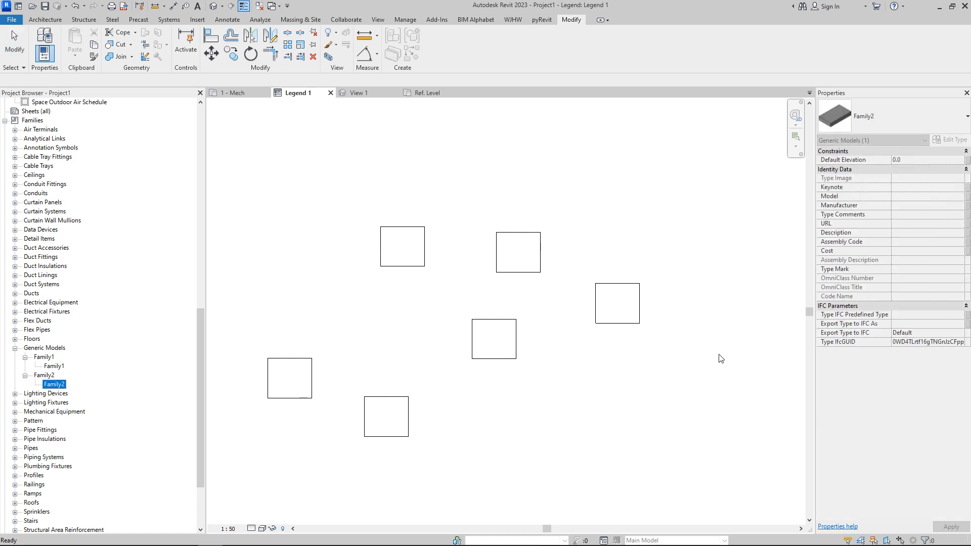
scroll(414, 306, "down", 2)
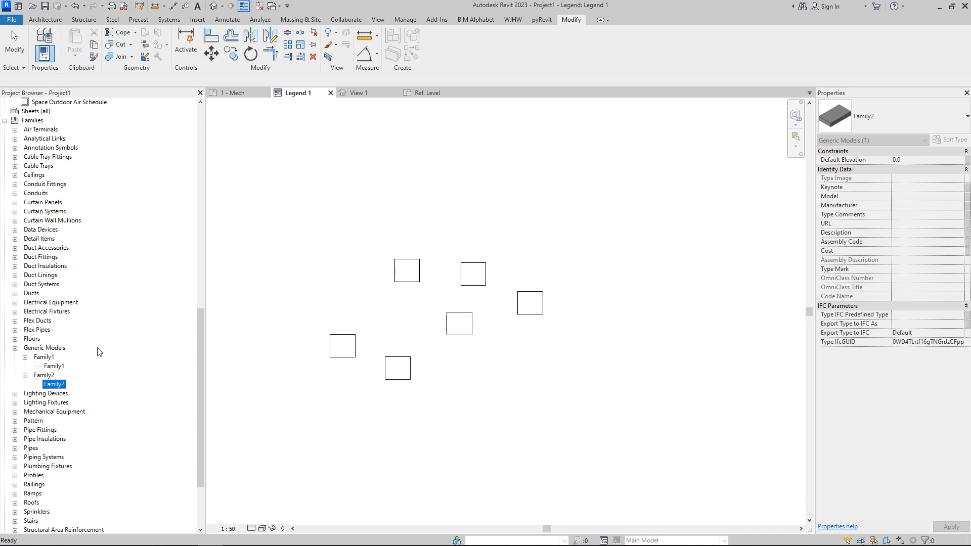
left_click_drag(60, 386, 631, 286)
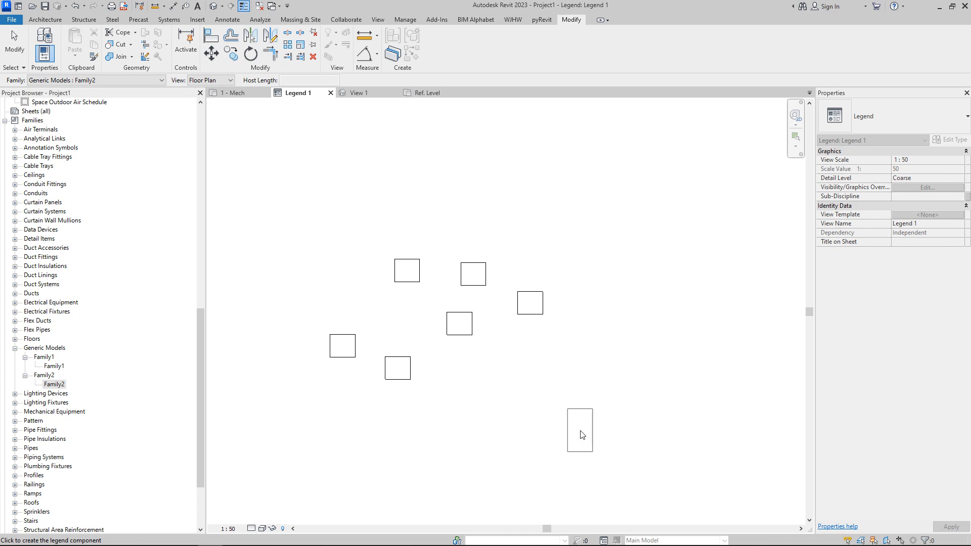
left_click(582, 436)
key("Escape")
Step: Select the new Family2 legend component, then delete the group of Family1 legend components in the upper middle
left_click(591, 439)
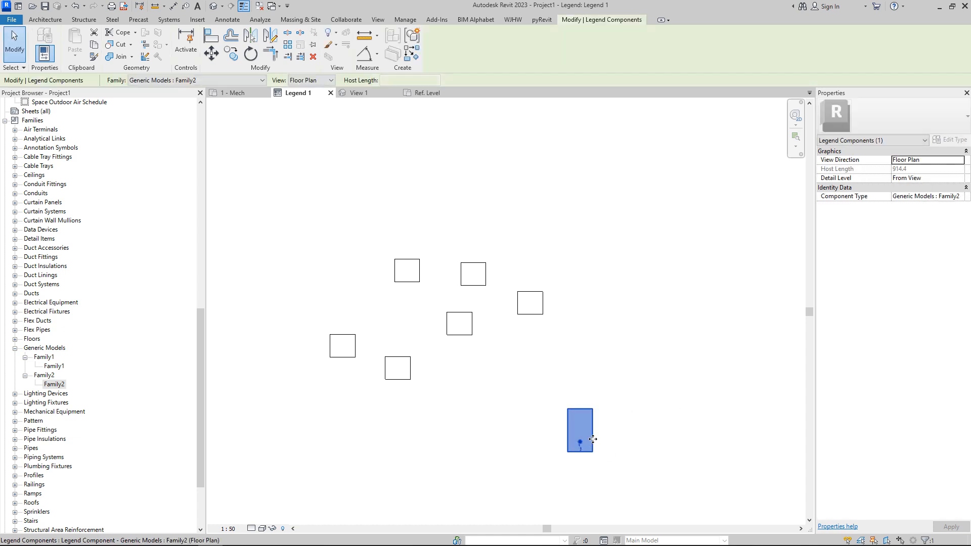
left_click(601, 429)
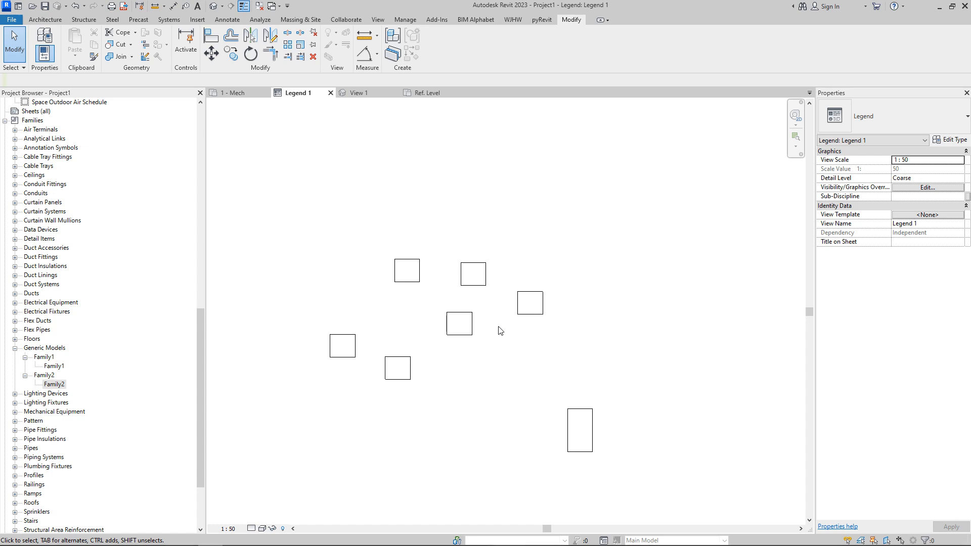
left_click(584, 422)
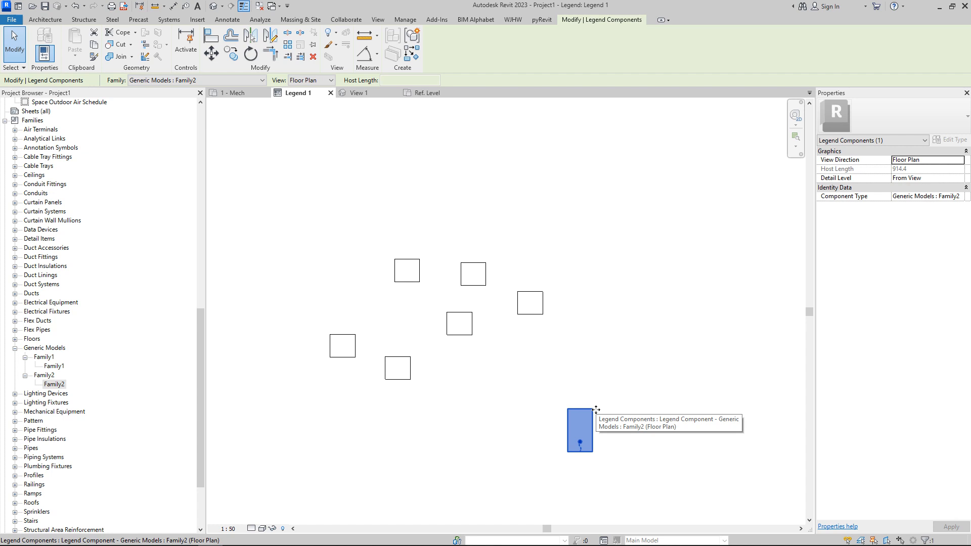
left_click_drag(358, 229, 503, 394)
key("Delete")
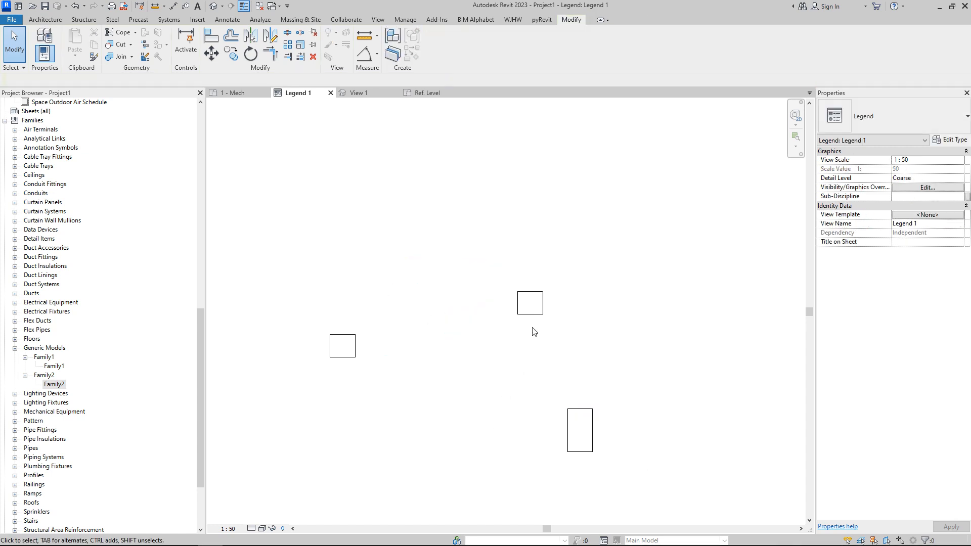
Step: Move a Family1 legend component beside the other and bring the Family2 component next to them
left_click(526, 311)
left_click_drag(526, 311, 380, 345)
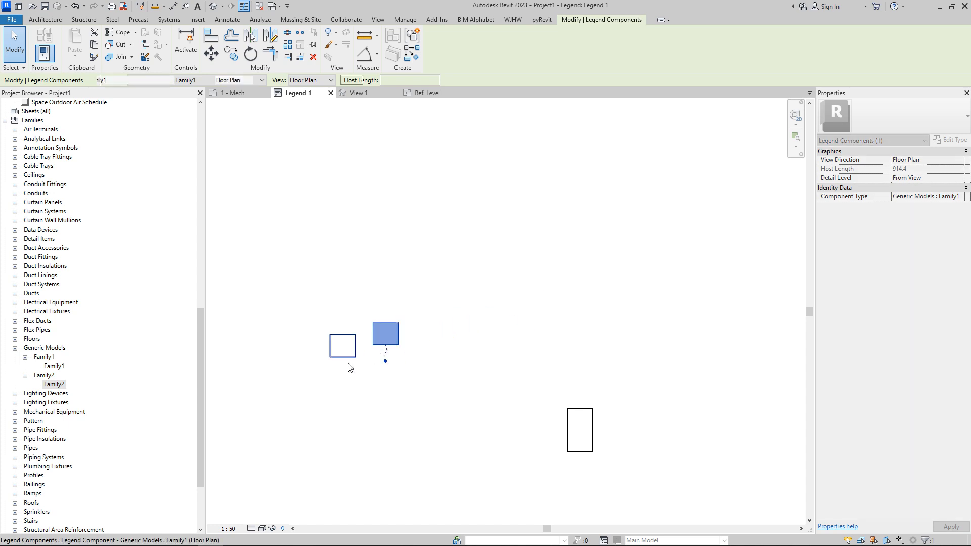
left_click(347, 358)
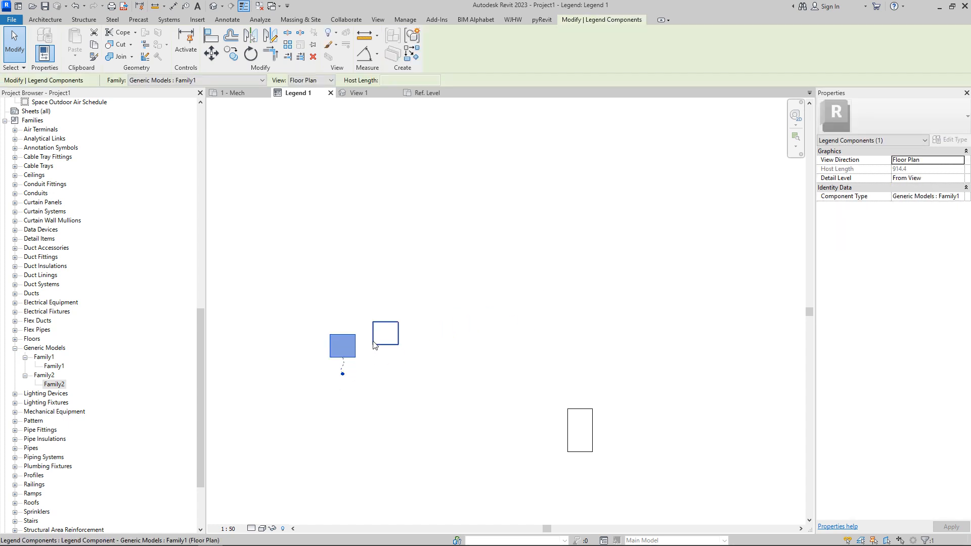
left_click_drag(312, 286, 388, 353)
left_click_drag(448, 401, 448, 397)
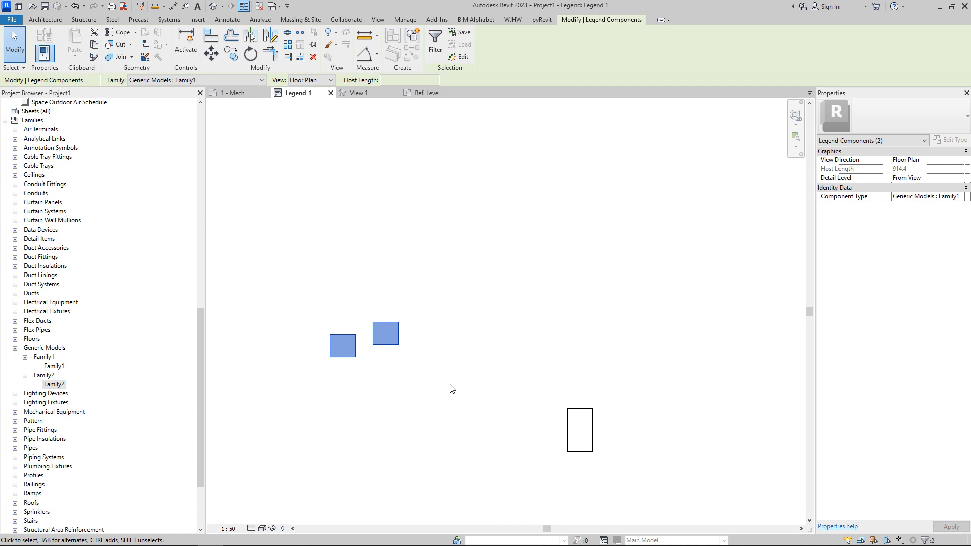
left_click(581, 431)
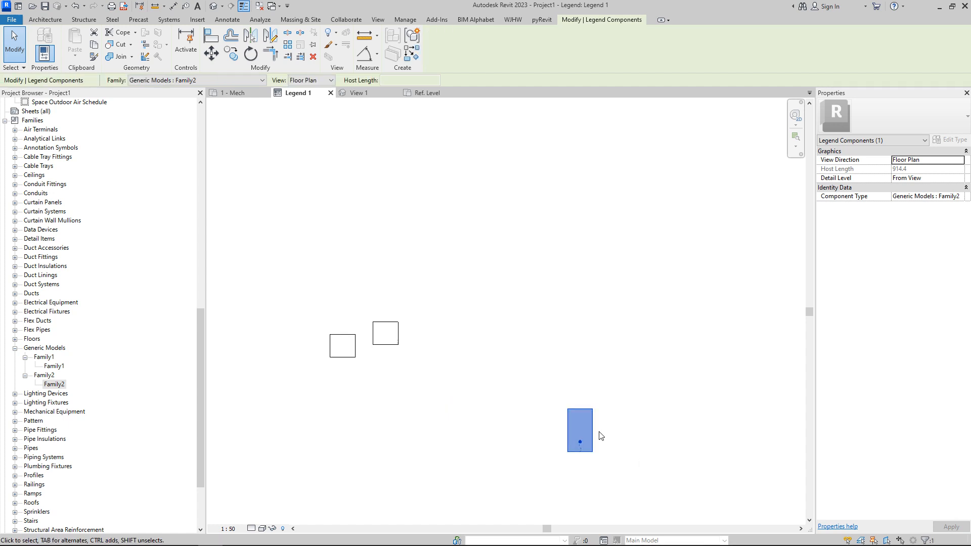
left_click_drag(587, 428, 446, 361)
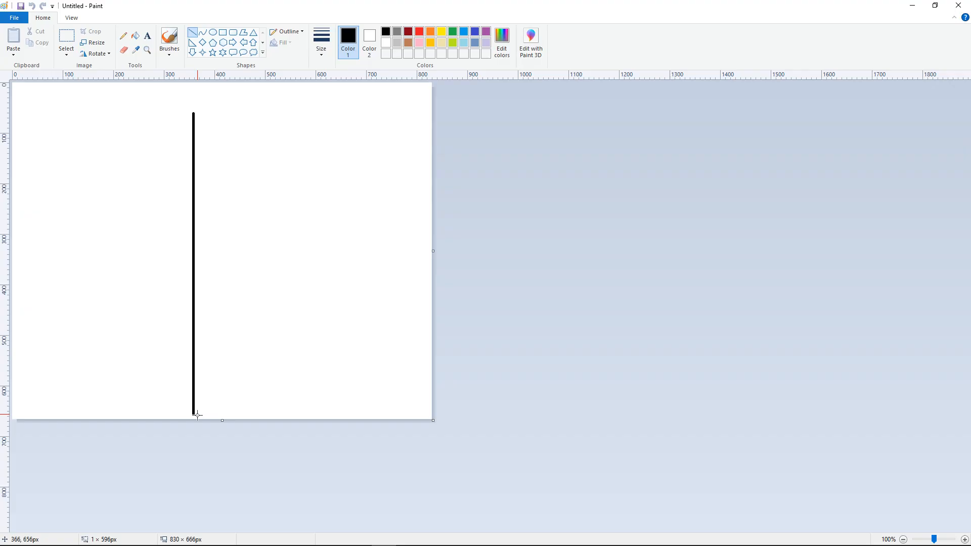
Step: Switch to Paint and draw crossing vertical and horizontal lines as reference axes
left_click_drag(193, 412, 194, 386)
left_click_drag(27, 218, 377, 218)
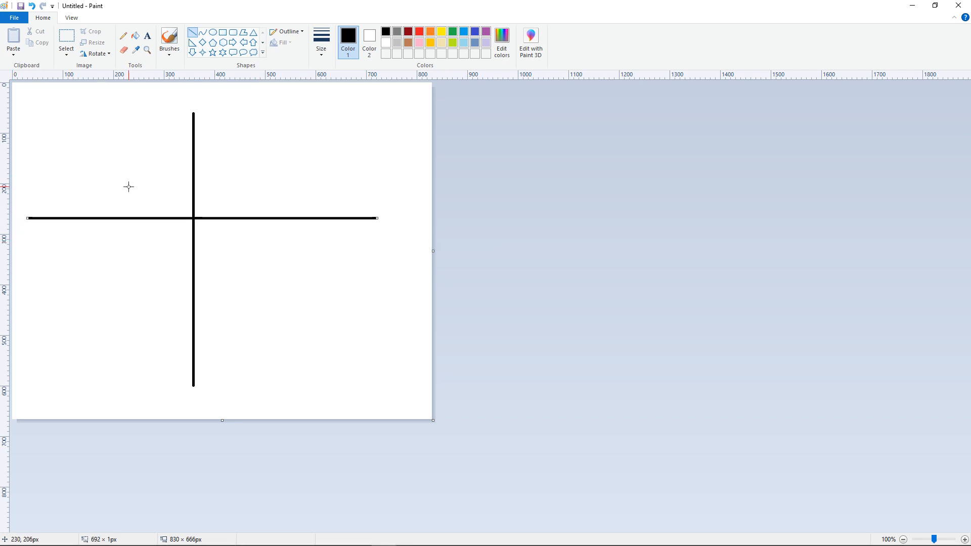
Step: Draw a wide rectangle with a smaller rectangle on top in the upper-left quadrant
scroll(121, 195, "up", 1, "ctrl")
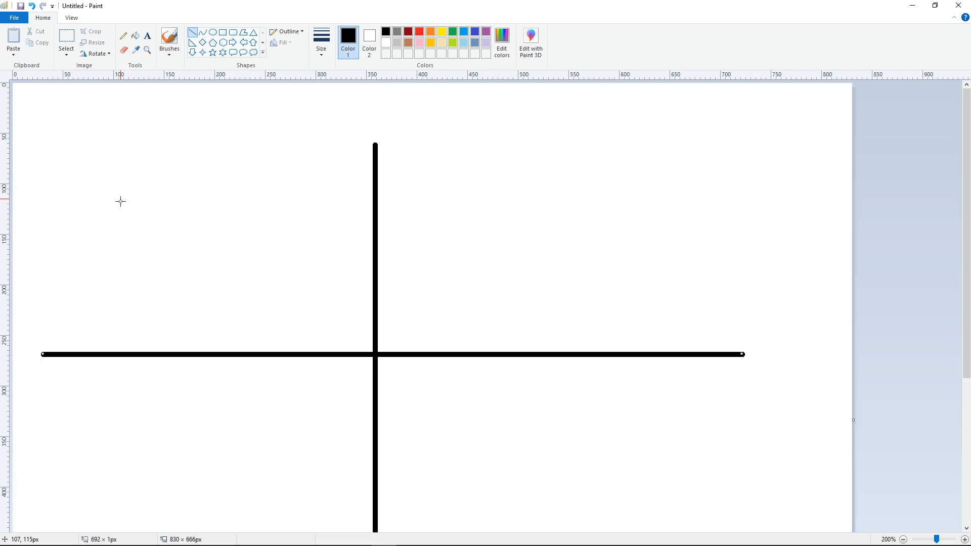
left_click(223, 32)
left_click_drag(142, 236, 239, 260)
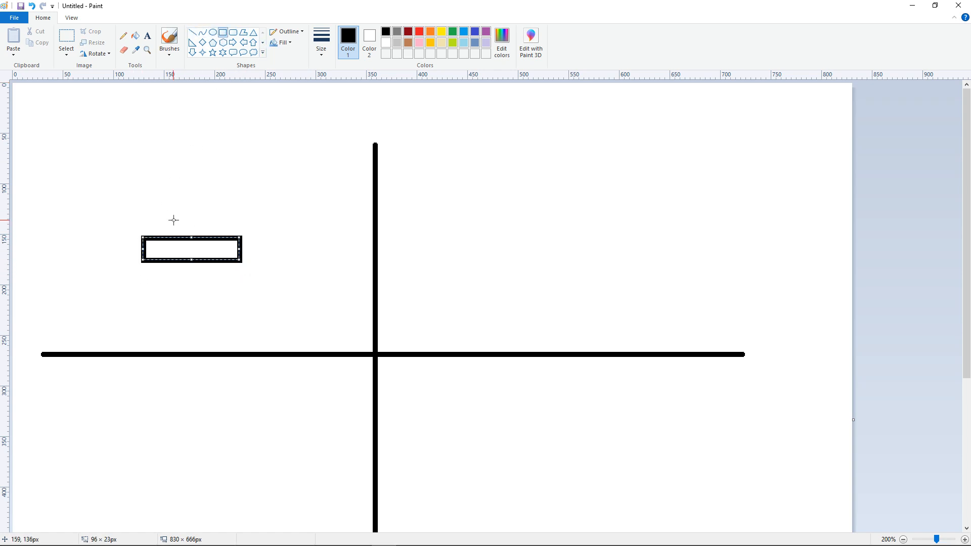
left_click_drag(171, 220, 216, 238)
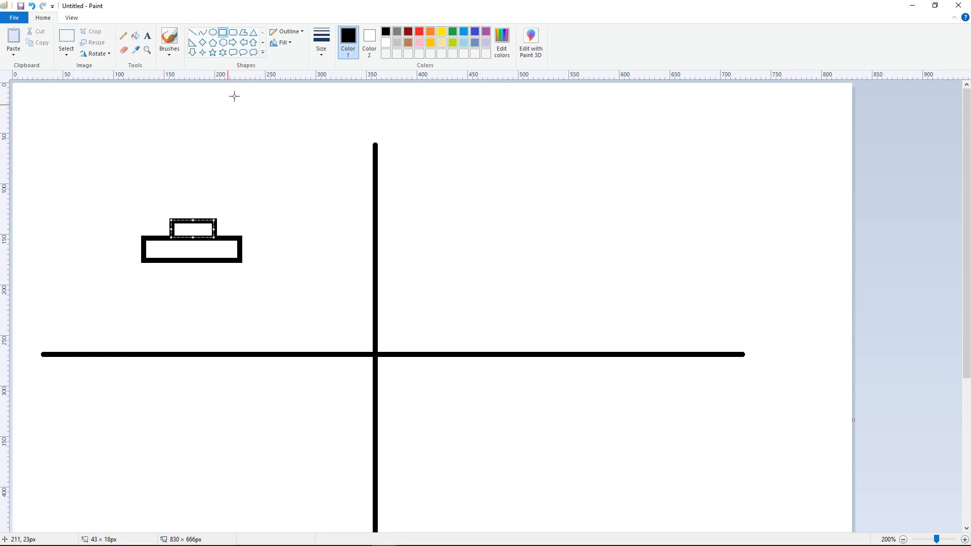
Step: Draw a flat bar with a small rectangle on top in the upper-right quadrant
left_click_drag(494, 236, 631, 238)
left_click_drag(545, 221, 581, 236)
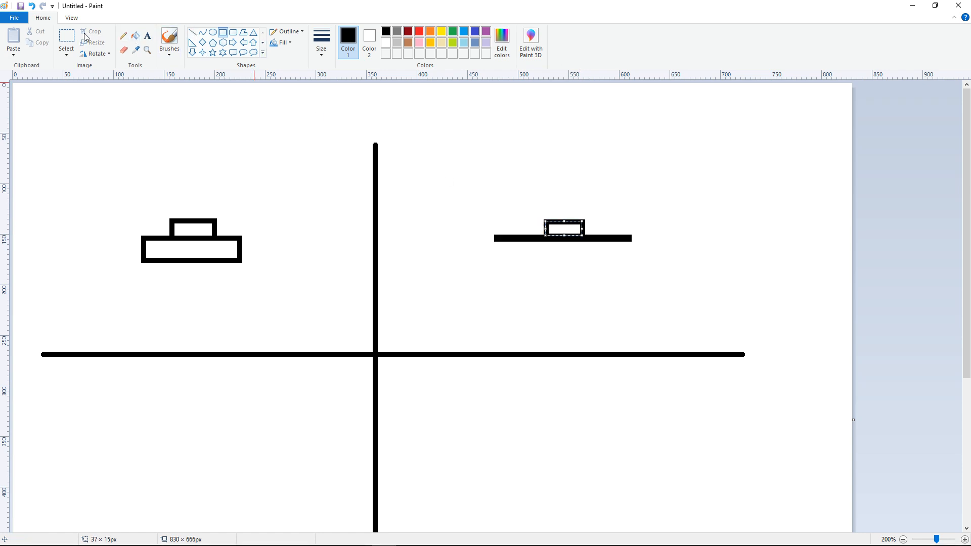
Step: Copy the upper-left symbol into the lower-left quadrant
left_click(67, 41)
scroll(202, 172, "down", 2, "ctrl")
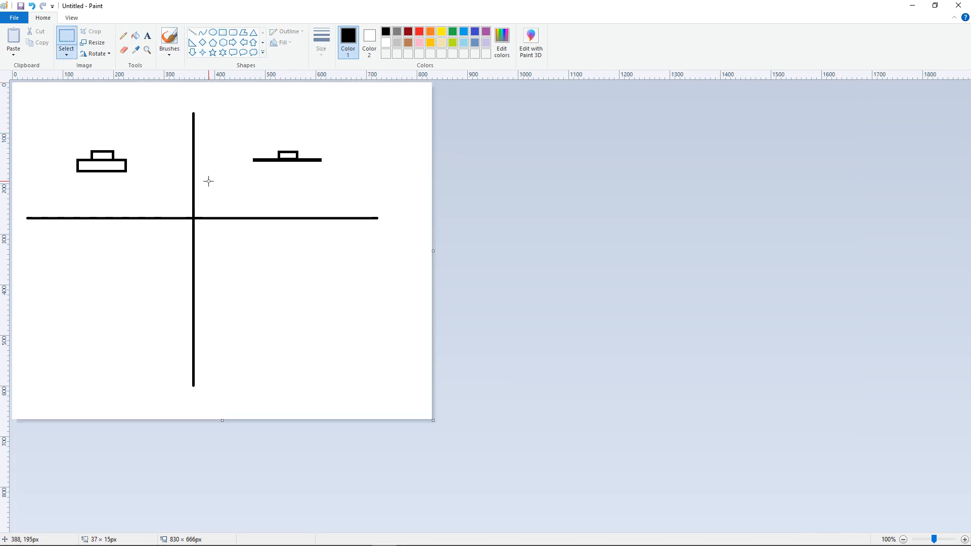
mouse_move(71, 135)
left_mouse_down()
mouse_move(156, 191)
mouse_move(142, 188)
left_mouse_up()
key("ctrl+c")
key("ctrl+v")
left_click_drag(64, 136, 123, 319)
Step: Copy the upper-right symbol into the lower-right quadrant
left_click_drag(249, 137, 332, 177)
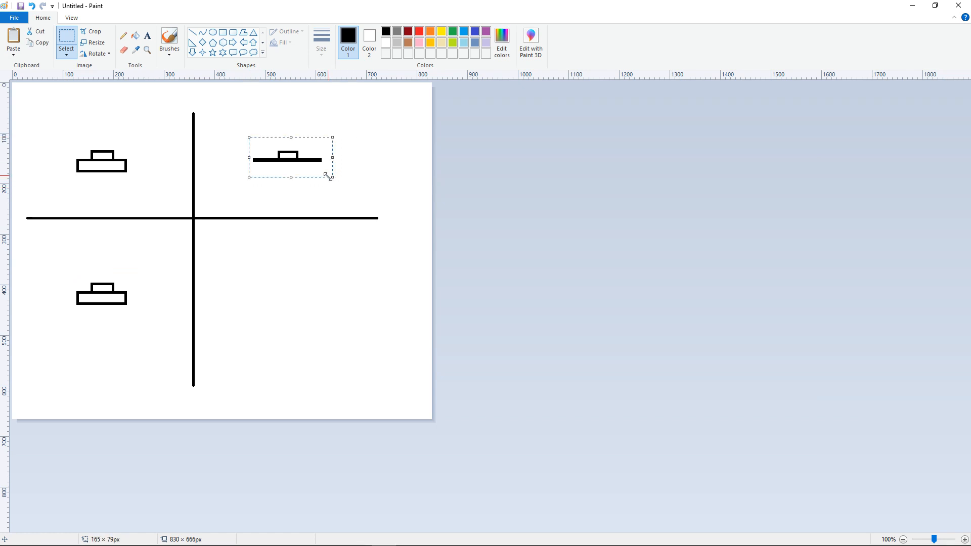
key("ctrl+c")
key("ctrl+v")
left_click_drag(83, 119, 318, 314)
key("Escape")
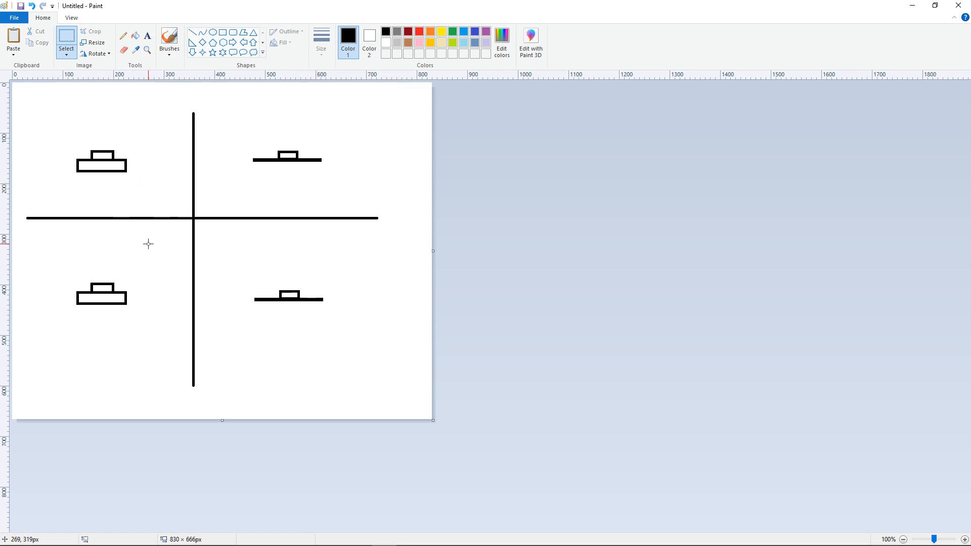
Step: Draw a horizontal line through the upper-left symbol and undo an accidental paste
scroll(140, 258, "up", 1, "ctrl")
scroll(139, 259, "down", 1, "ctrl")
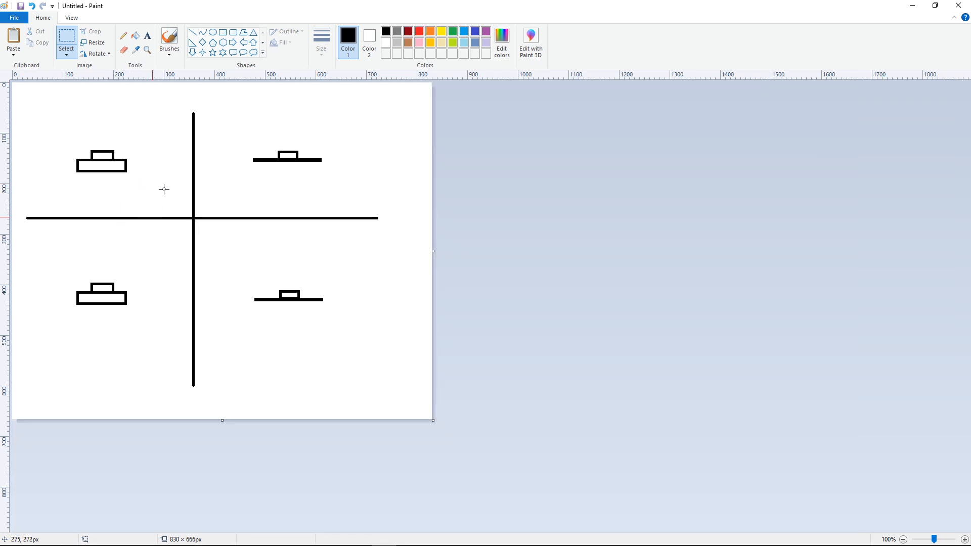
left_click(192, 32)
mouse_move(36, 158)
left_mouse_down()
mouse_move(163, 163)
mouse_move(150, 162)
left_mouse_up()
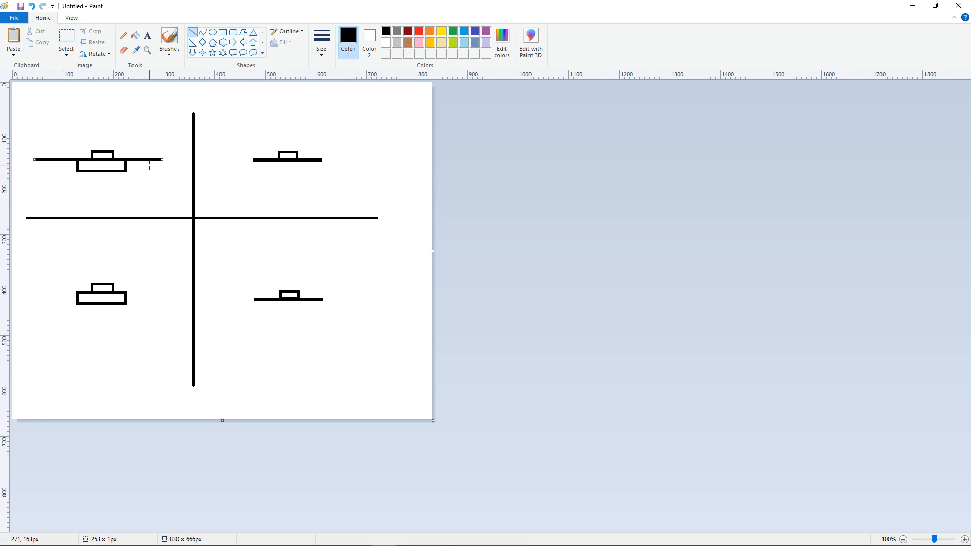
key("ctrl+v")
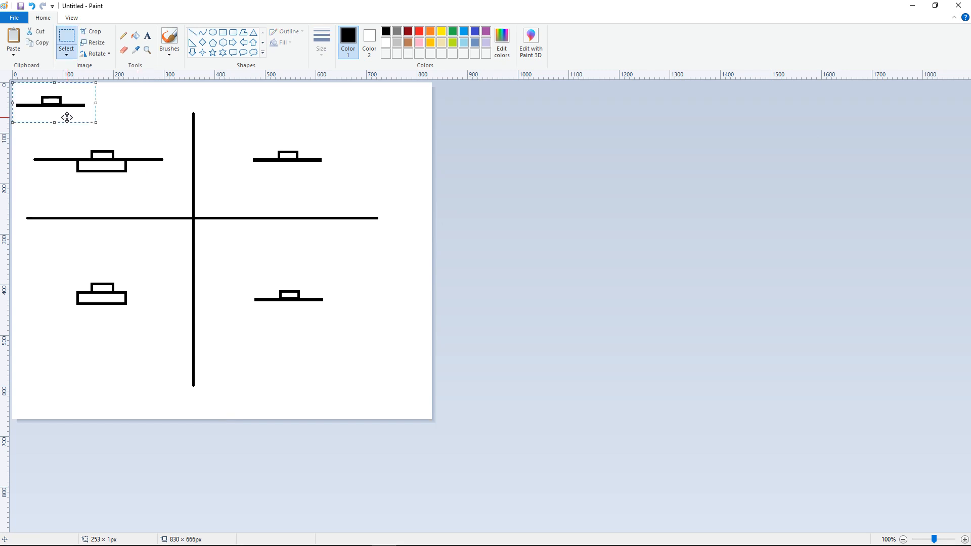
left_click(32, 9)
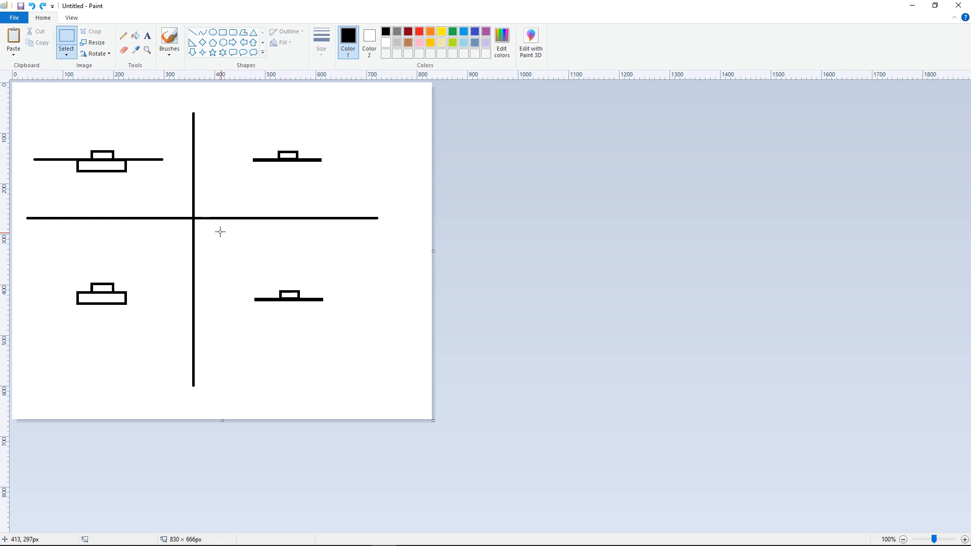
Step: Mark a small red dot beside each of the four symbols with the red pencil
scroll(182, 205, "up", 1, "ctrl")
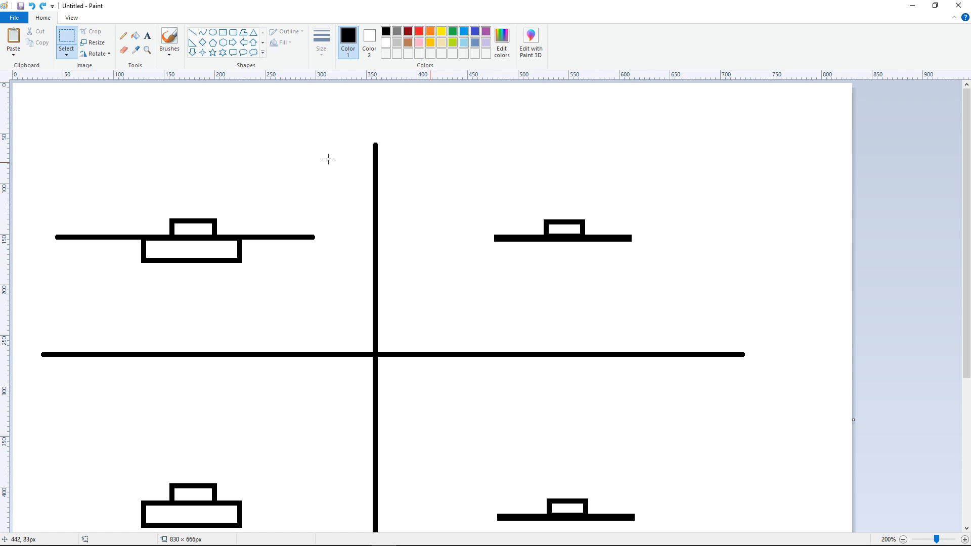
left_click(123, 36)
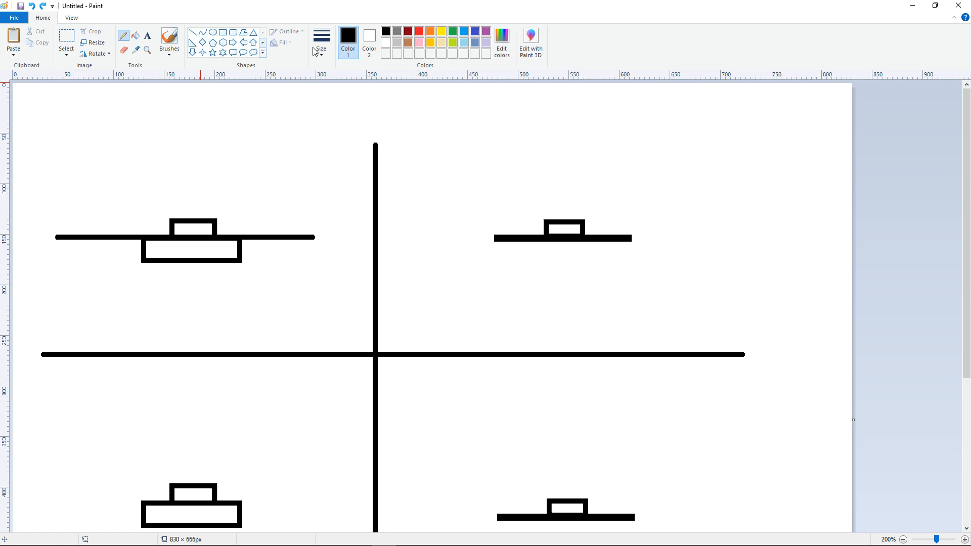
left_click(419, 32)
scroll(414, 238, "down", 2)
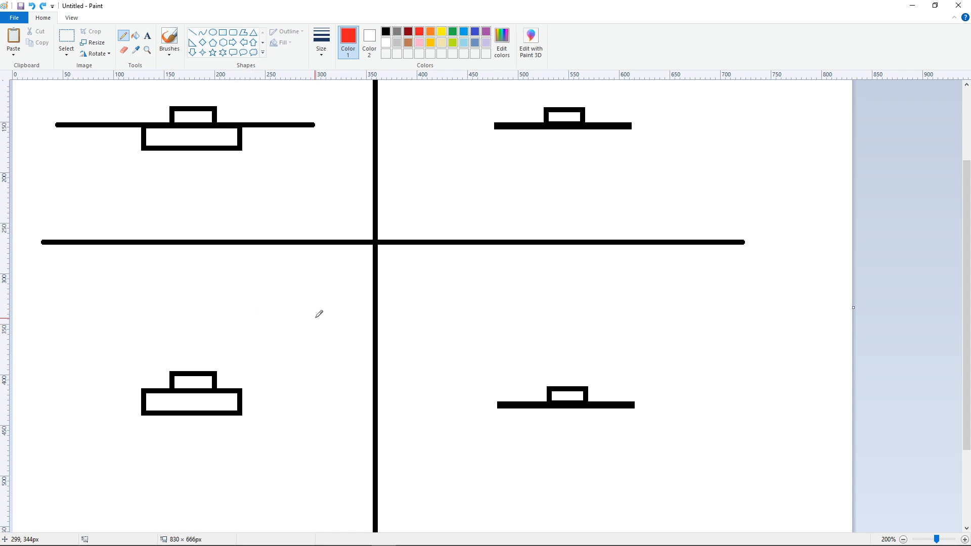
scroll(319, 314, "up", 2)
left_click_drag(191, 286, 192, 292)
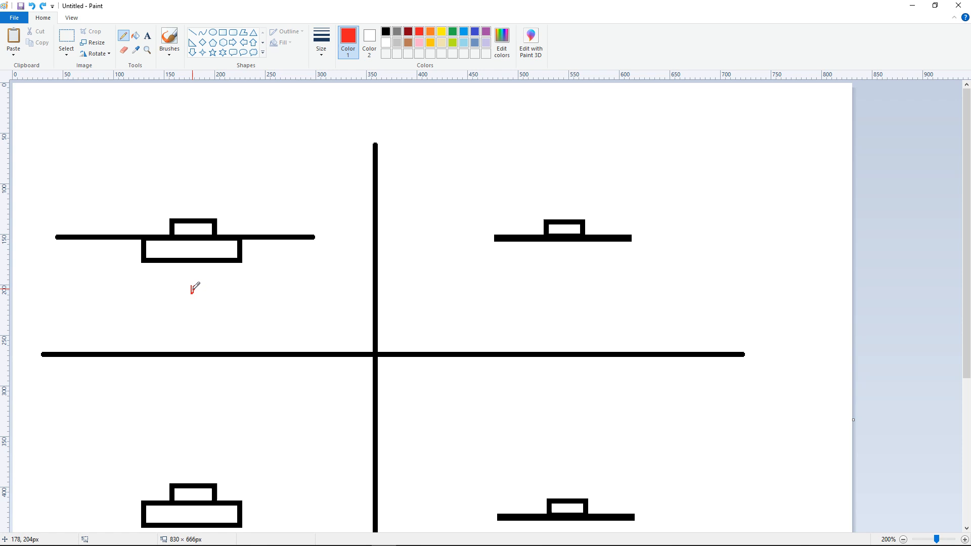
scroll(206, 262, "down", 4)
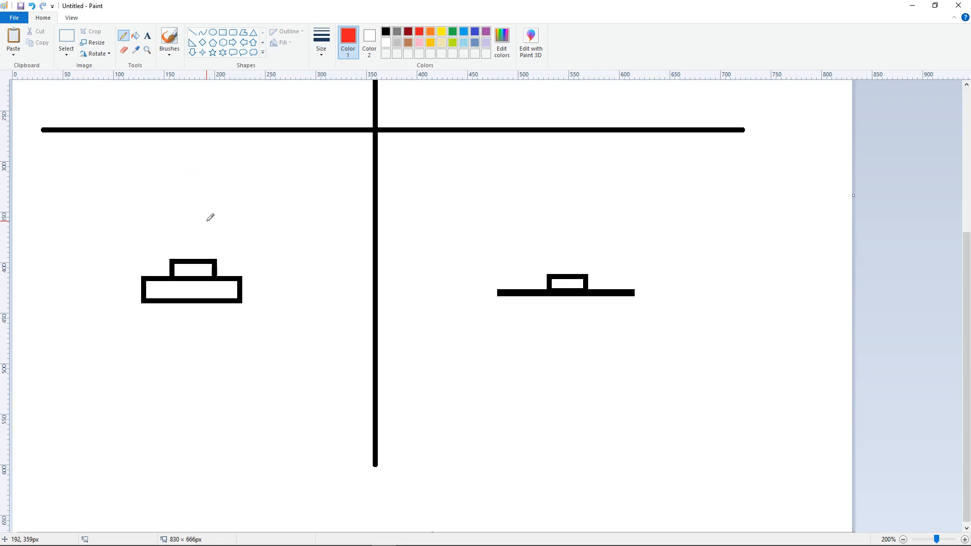
left_click_drag(198, 223, 195, 232)
scroll(210, 235, "up", 4)
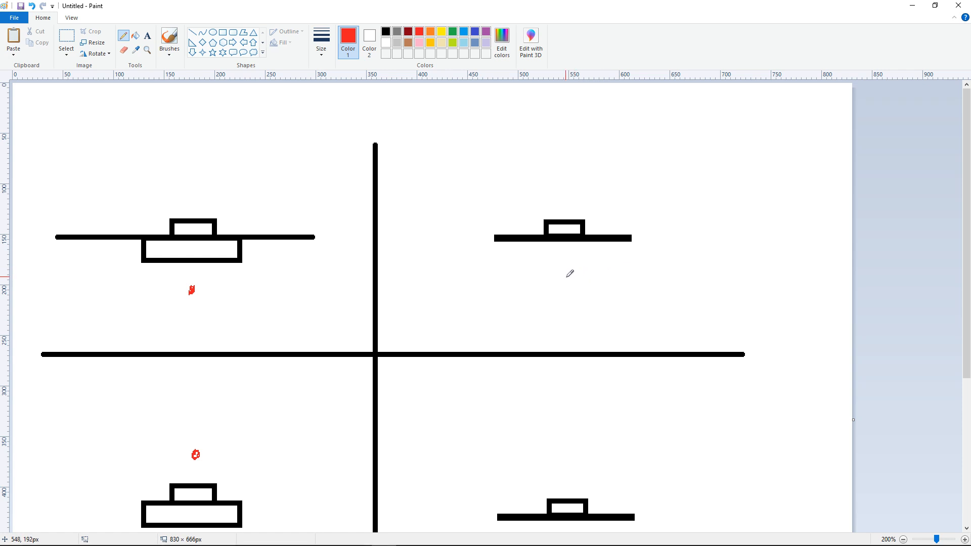
left_click_drag(562, 268, 561, 269)
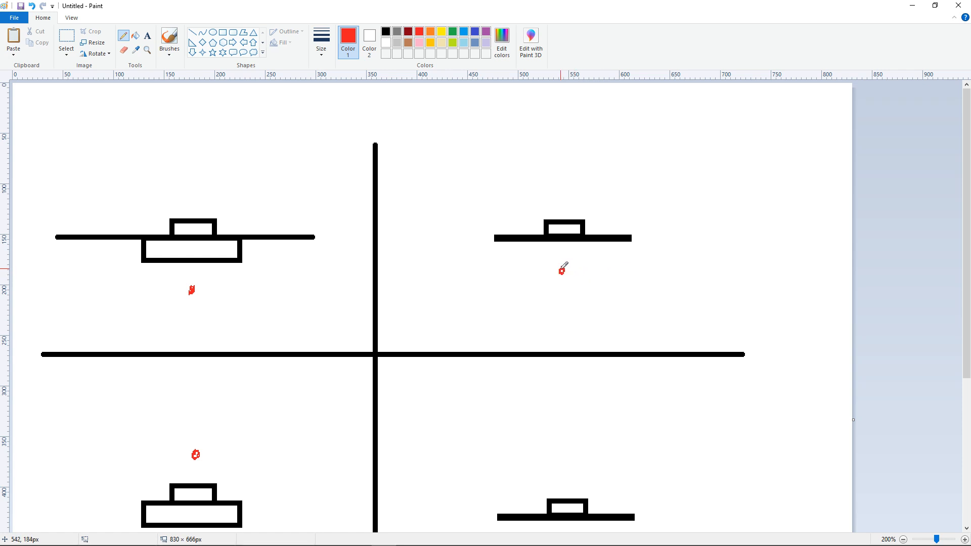
scroll(570, 263, "down", 2)
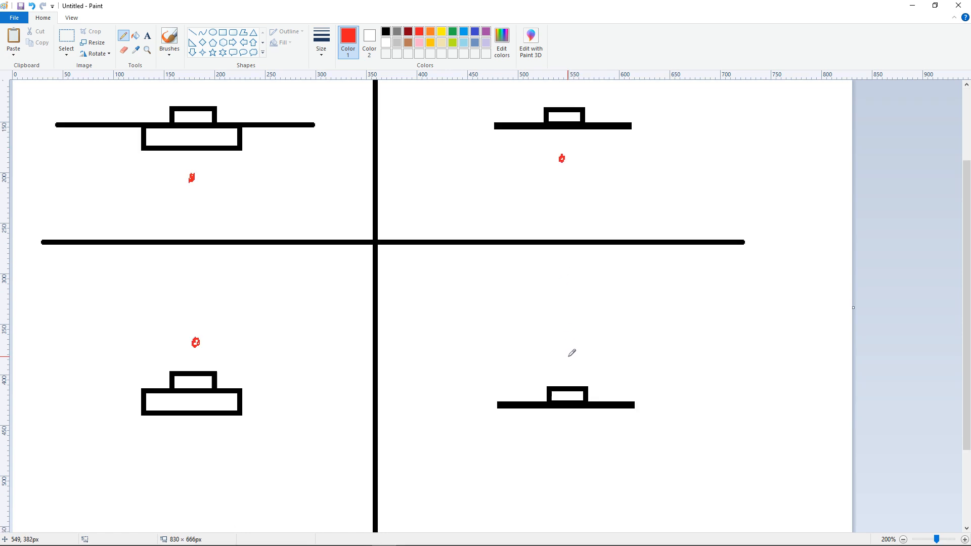
left_click_drag(568, 360, 568, 357)
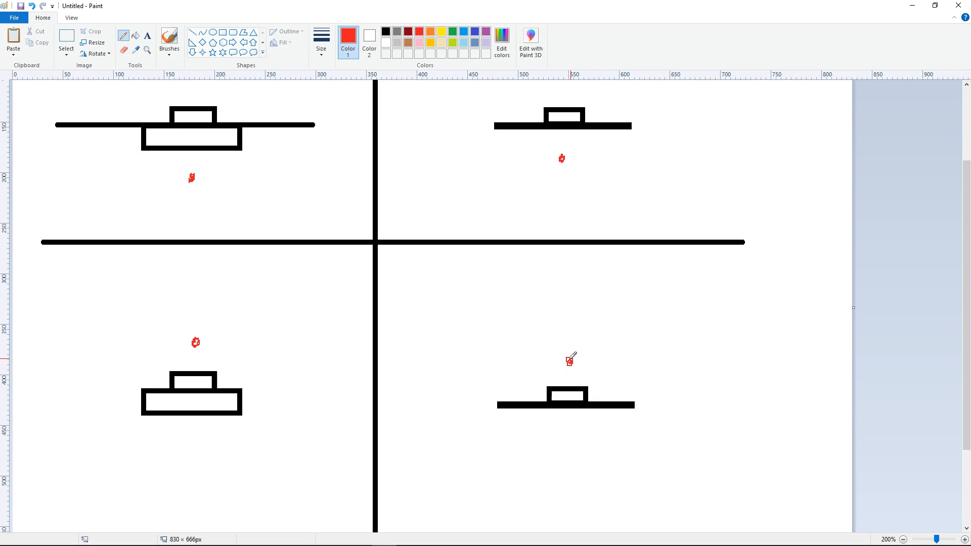
scroll(546, 359, "down", 1, "ctrl")
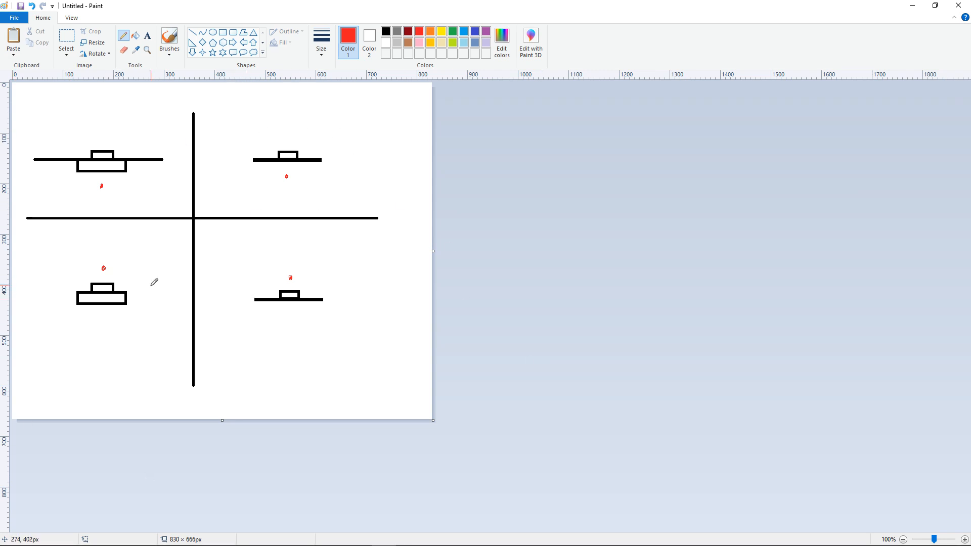
Step: Draw a red rectangle enclosing each symbol together with its red dot
left_click(223, 32)
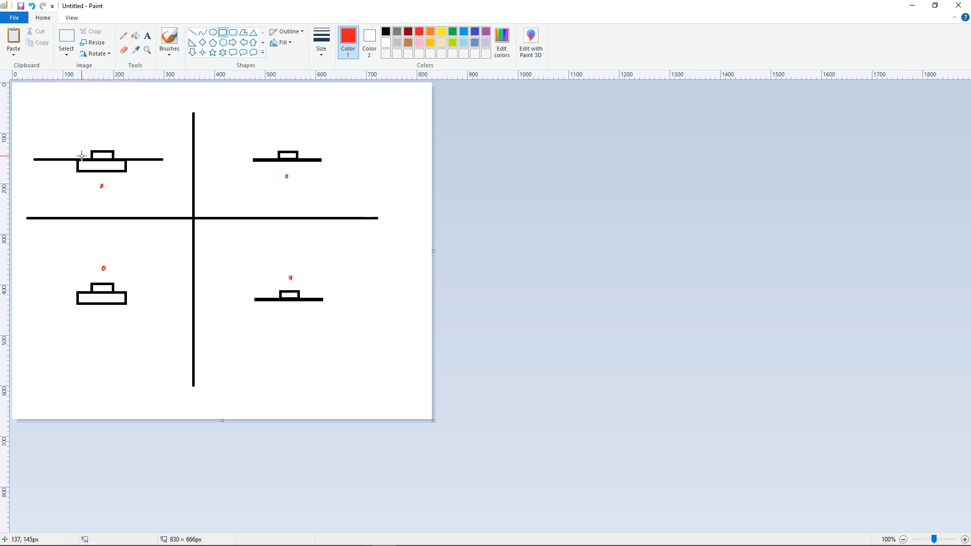
left_click_drag(74, 150, 127, 191)
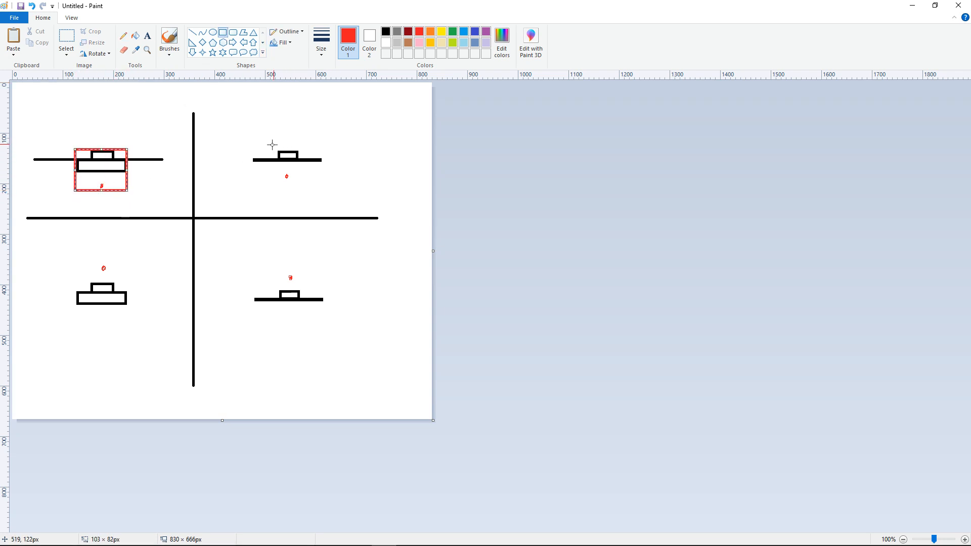
left_click_drag(266, 148, 308, 185)
left_click_drag(71, 263, 135, 305)
mouse_move(254, 266)
left_mouse_down()
mouse_move(282, 293)
mouse_move(322, 301)
left_mouse_up()
scroll(156, 282, "up", 1, "ctrl")
scroll(157, 281, "down", 3)
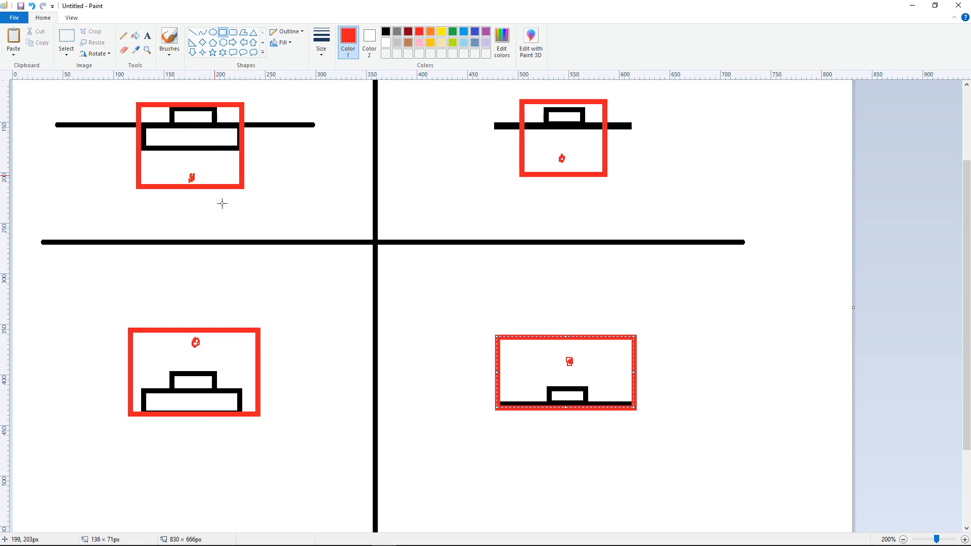
Step: Sketch a red freehand arrow in the canvas's upper-left corner
scroll(211, 165, "up", 3)
left_click(123, 35)
mouse_move(94, 177)
left_mouse_down()
mouse_move(95, 120)
mouse_move(109, 128)
mouse_move(148, 84)
left_mouse_up()
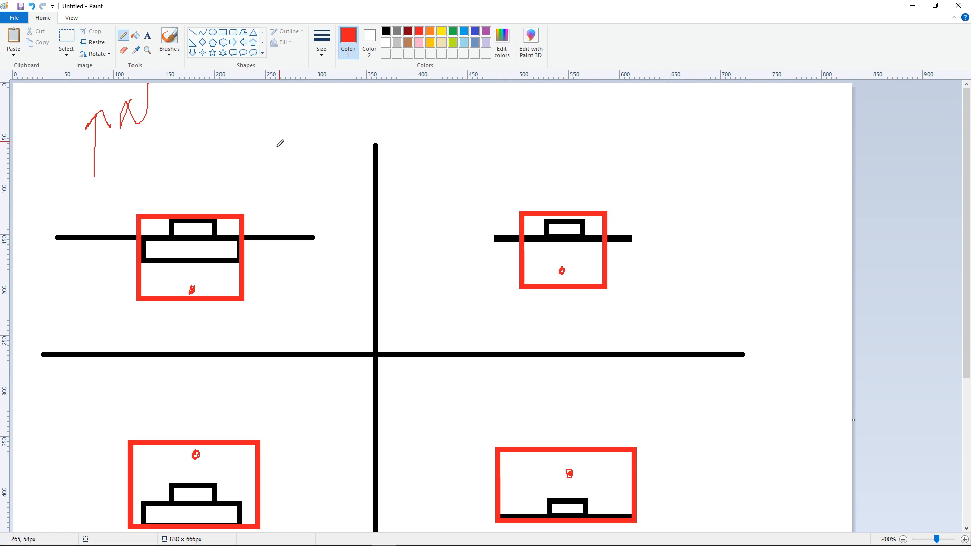
mouse_move(278, 166)
left_mouse_down()
mouse_move(282, 116)
mouse_move(302, 127)
mouse_move(280, 156)
mouse_move(290, 134)
left_mouse_up()
left_click(67, 40)
mouse_move(260, 178)
left_mouse_down()
mouse_move(309, 161)
mouse_move(337, 89)
left_mouse_up()
key("Delete")
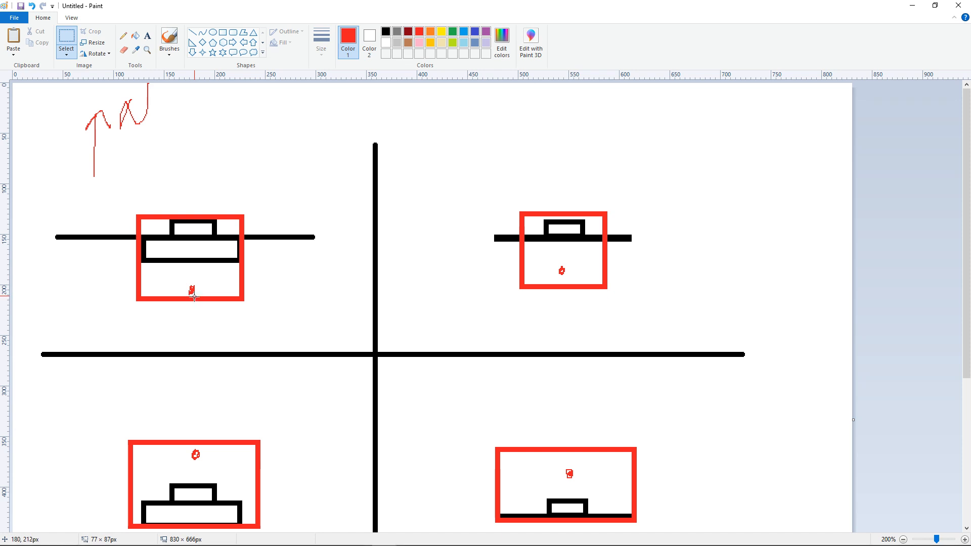
Step: Cross out the upper-left rectangle with two red diagonal lines
left_click(192, 33)
left_click_drag(140, 217, 240, 299)
left_click_drag(139, 297, 241, 217)
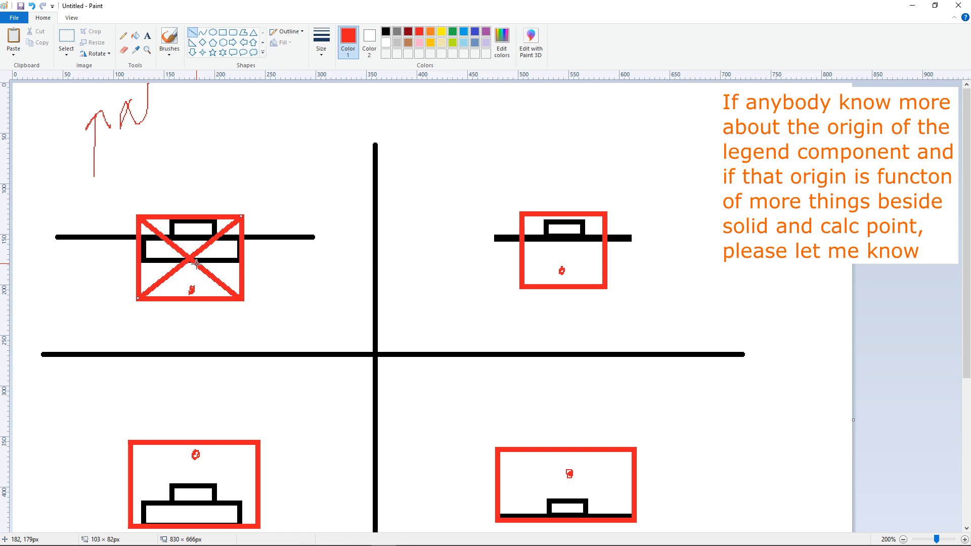
left_click(223, 32)
left_click_drag(405, 104, 448, 137)
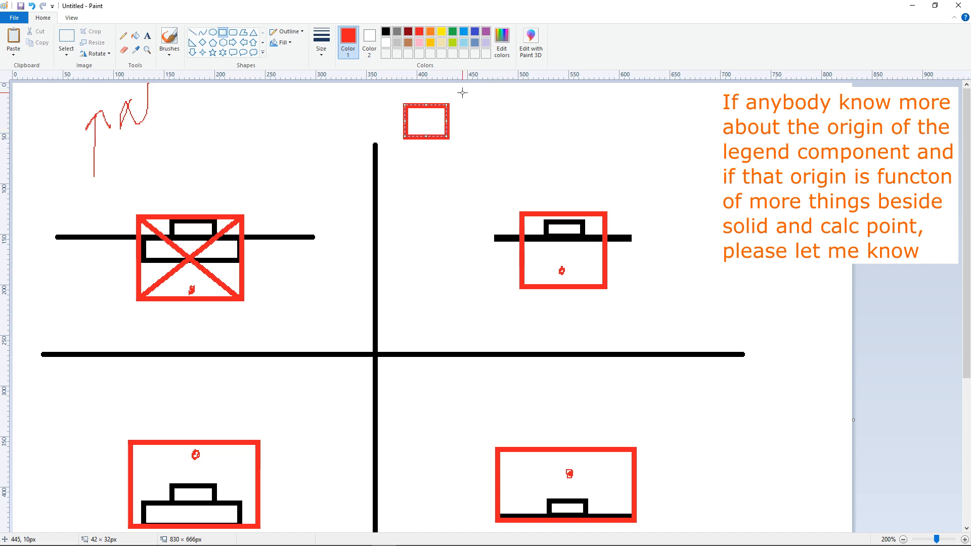
left_click_drag(463, 99, 495, 130)
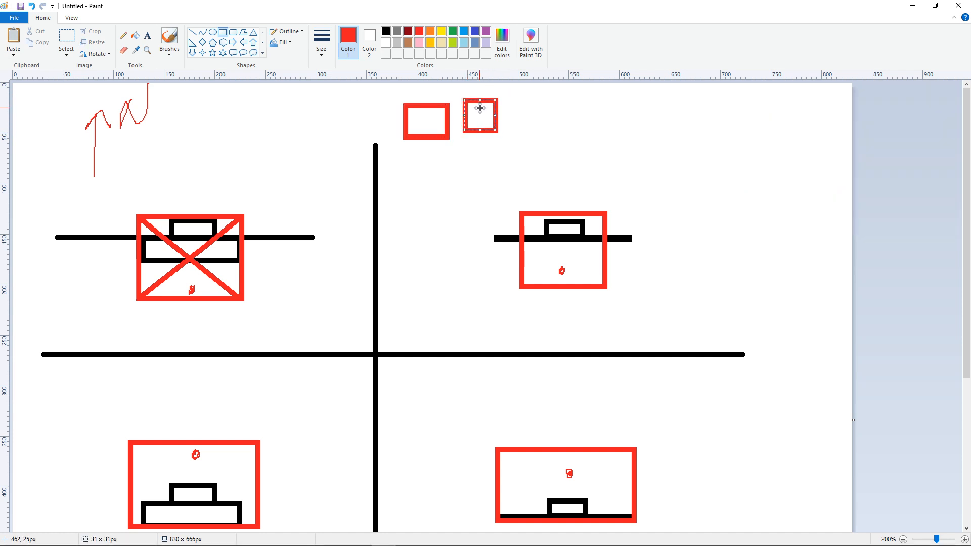
left_click_drag(507, 109, 542, 141)
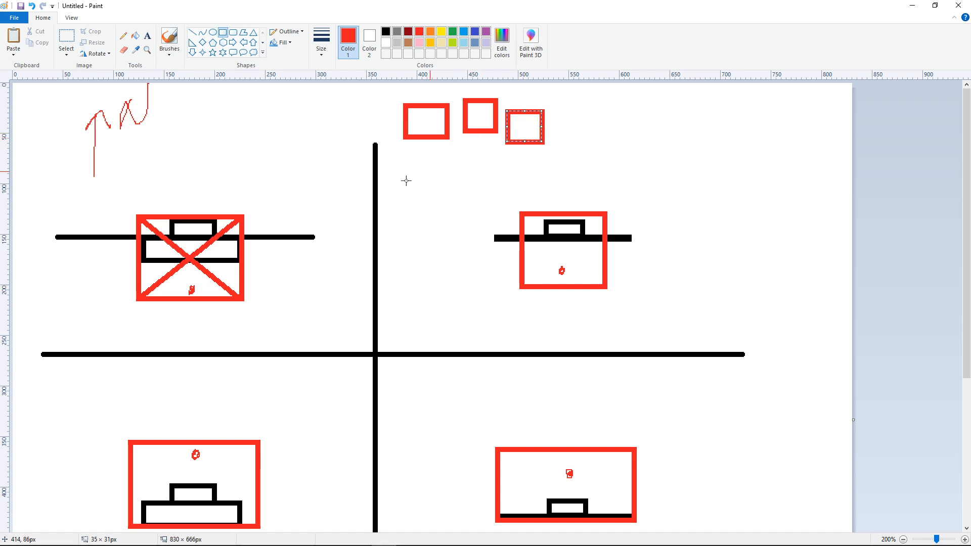
left_click(66, 38)
left_click_drag(391, 150, 631, 69)
key("Delete")
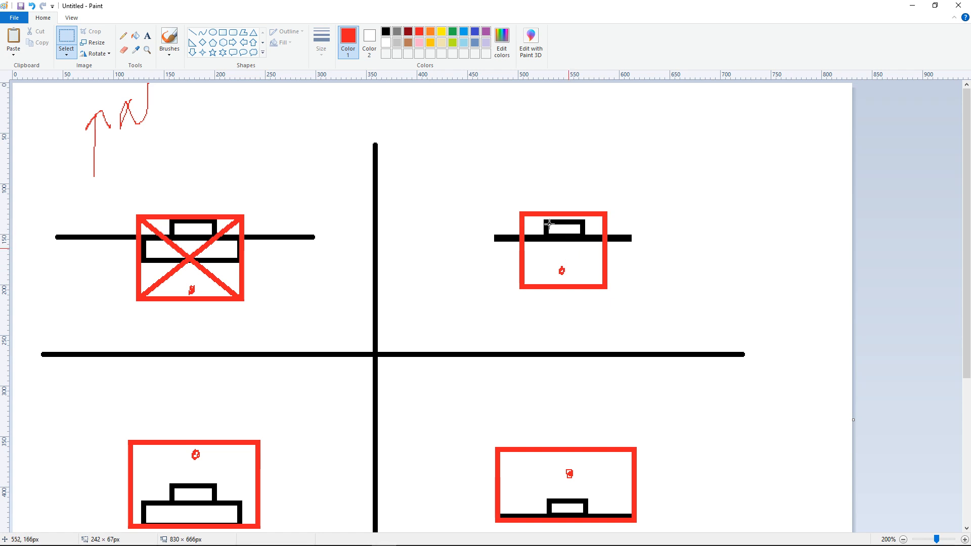
Step: Draw short red lines at the upper-right rectangle's corner and beside its dot
left_click(193, 32)
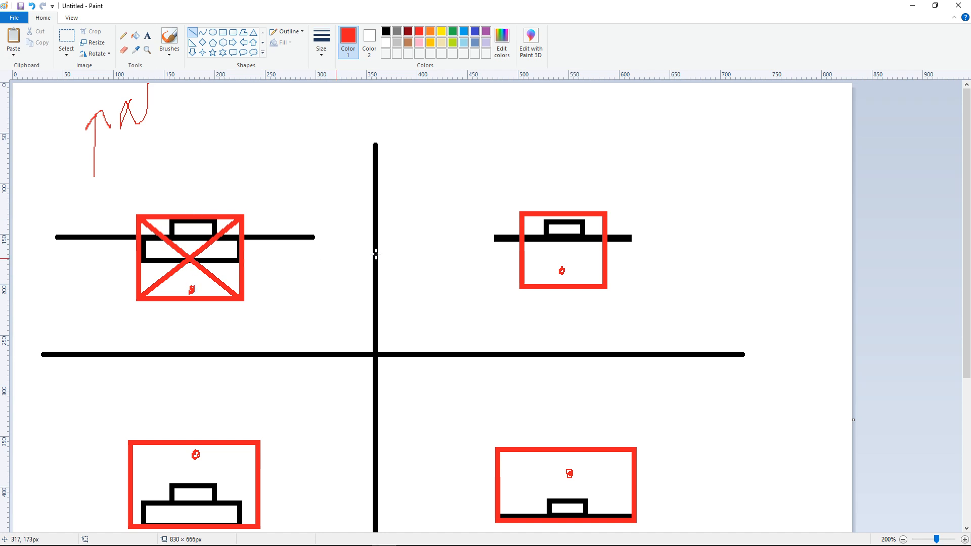
left_click_drag(537, 218, 512, 219)
mouse_move(556, 271)
left_mouse_down()
mouse_move(495, 271)
mouse_move(564, 256)
mouse_move(564, 246)
left_mouse_up()
scroll(514, 244, "down", 2)
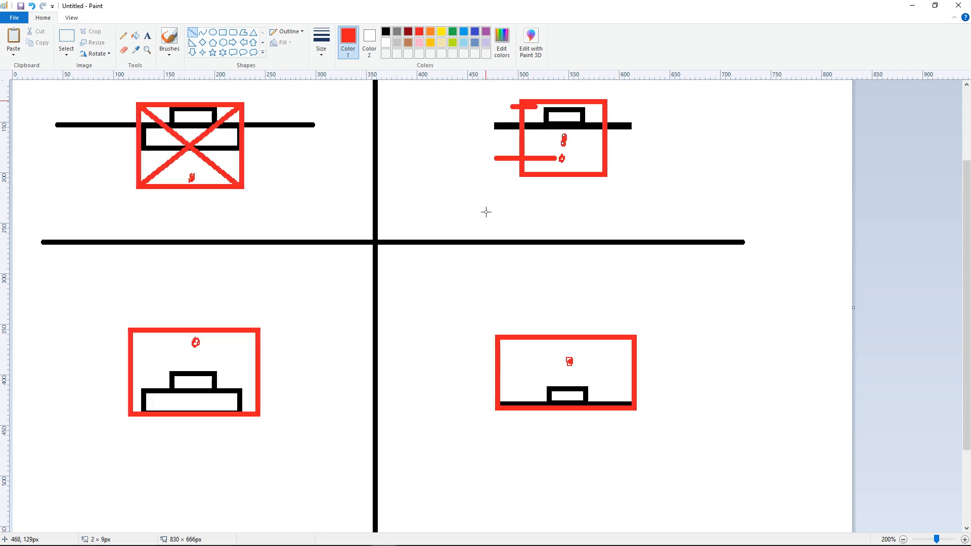
Step: Draw short red lines and a small cross around the lower-left rectangle
left_click_drag(127, 418, 70, 419)
left_click_drag(185, 343, 154, 344)
mouse_move(210, 365)
left_mouse_down()
mouse_move(196, 376)
mouse_move(214, 387)
left_mouse_up()
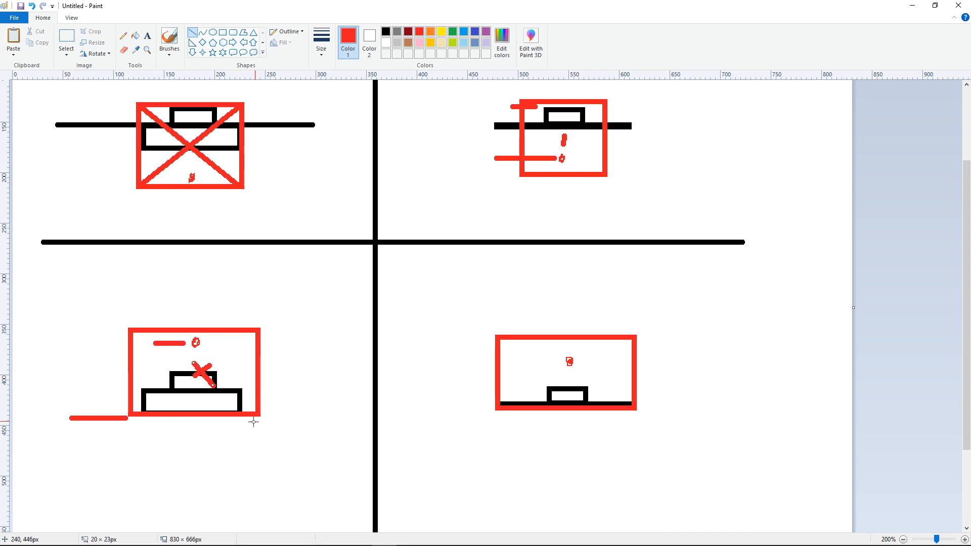
Step: Draw long red horizontal lines across the upper and lower rows of symbols
mouse_move(54, 124)
left_mouse_down()
mouse_move(597, 121)
mouse_move(868, 147)
left_mouse_up()
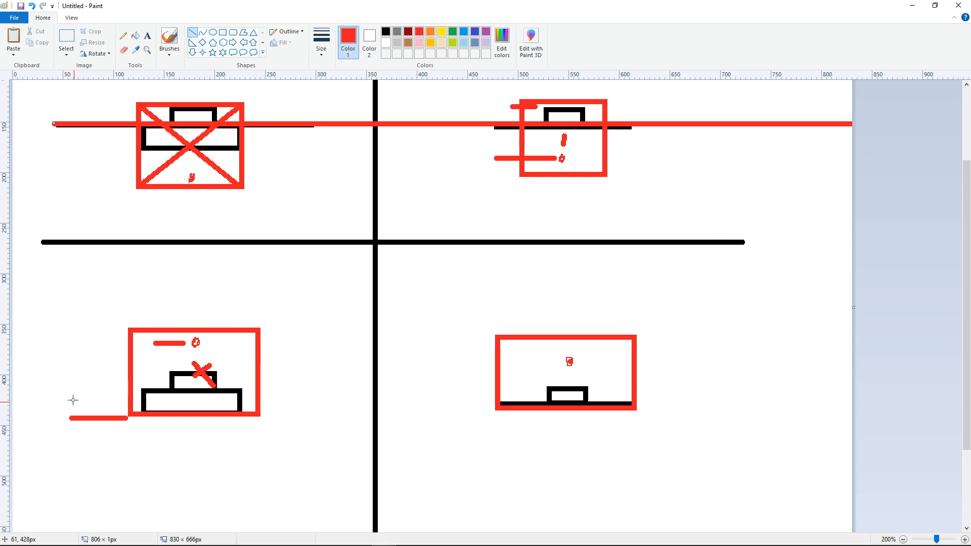
left_click_drag(68, 394, 759, 420, "shift")
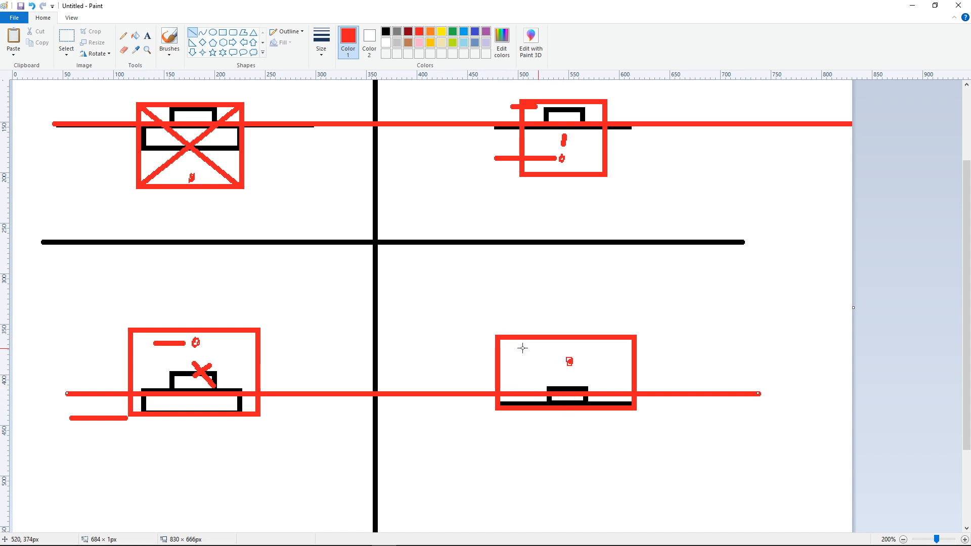
Step: Cross out the lower-right rectangle with two red diagonal lines
mouse_move(494, 342)
left_mouse_down()
mouse_move(585, 396)
mouse_move(638, 403)
left_mouse_up()
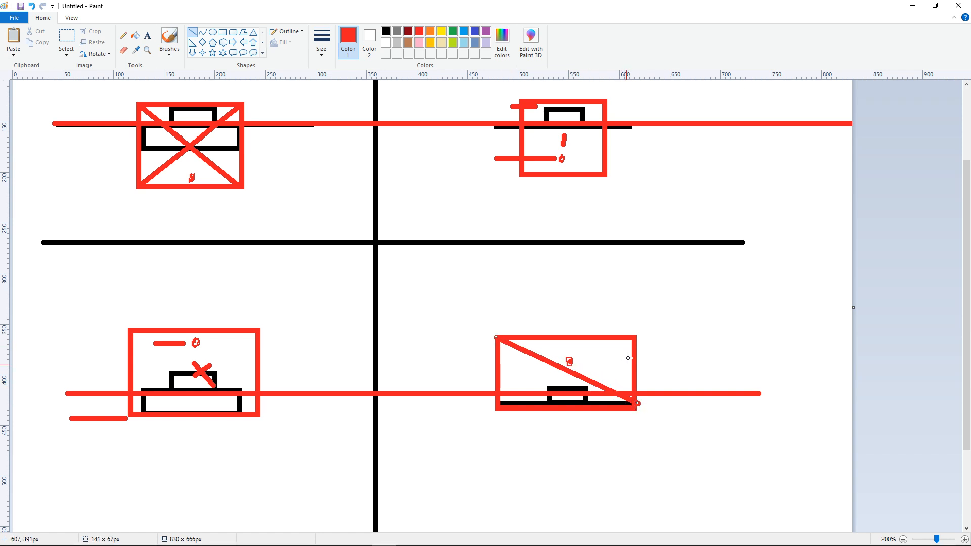
left_click_drag(632, 342, 500, 410)
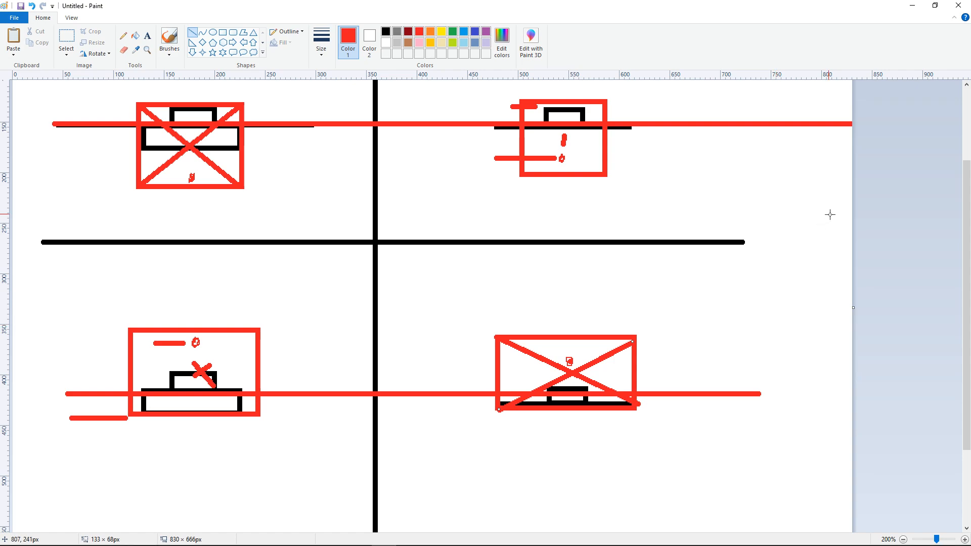
Step: Switch to Revit and compare Family1's legend component with its instance in the 1 - Mech plan
left_click(912, 5)
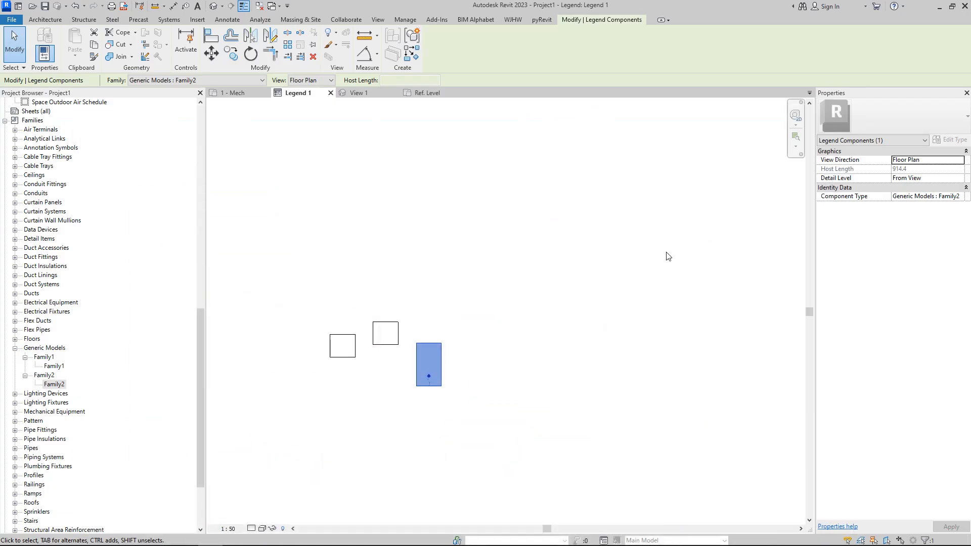
left_click(355, 347)
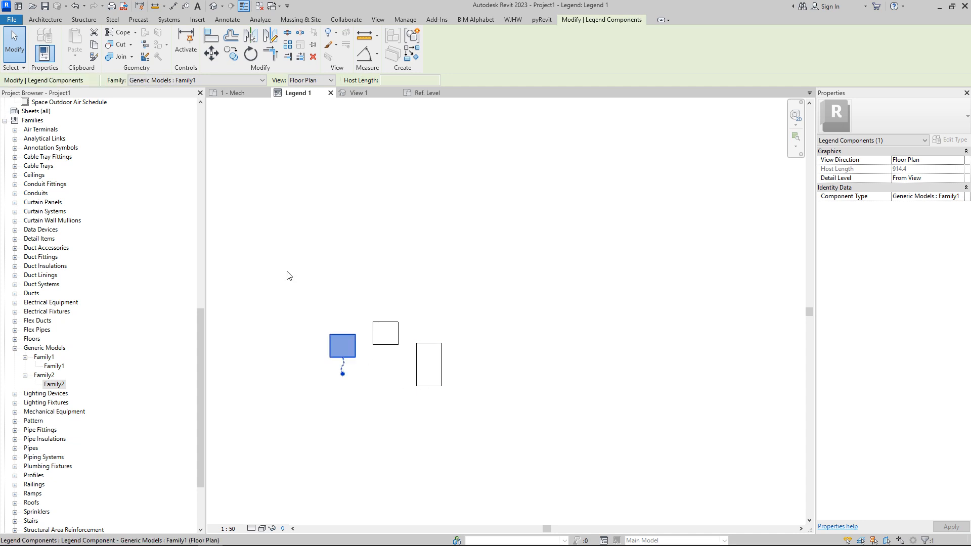
left_click(234, 91)
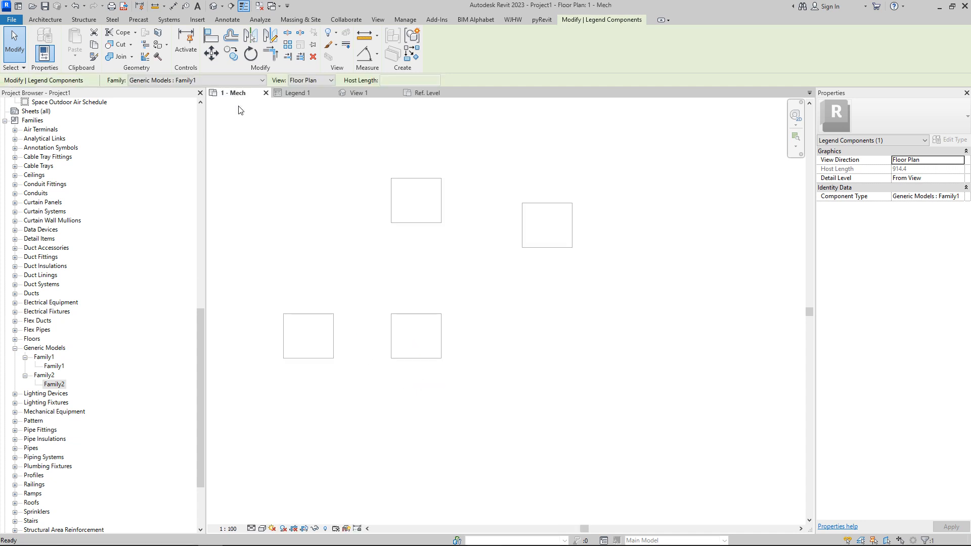
left_click(319, 326)
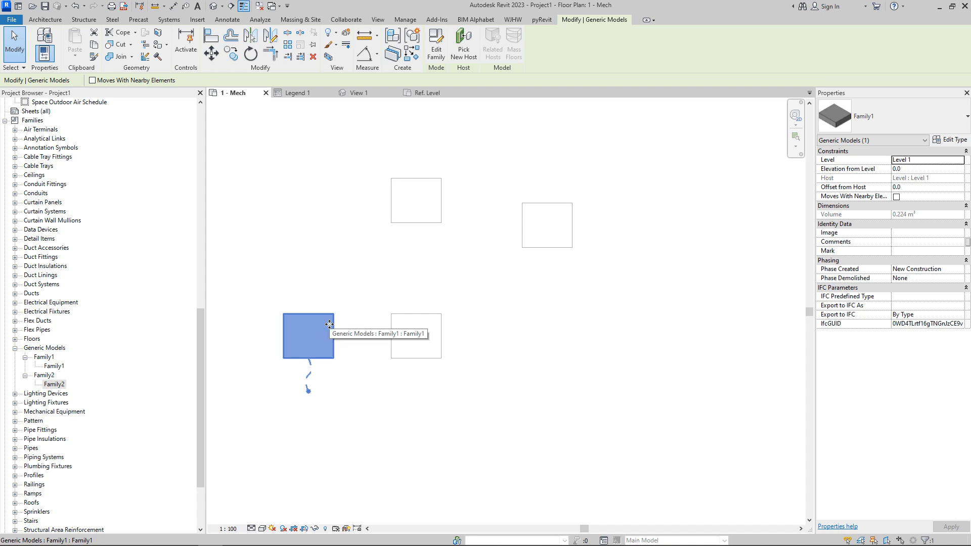
left_click(315, 93)
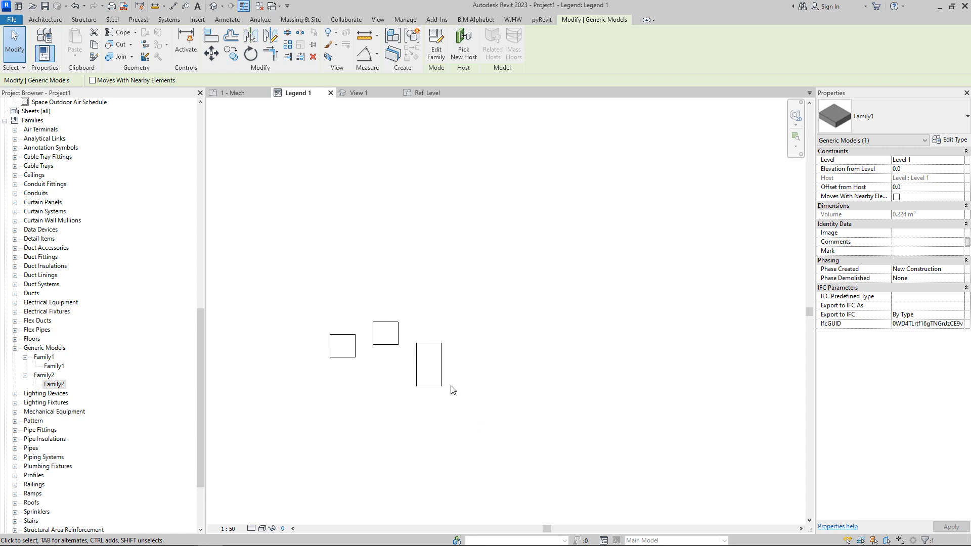
Step: Draw a vertical detail line upward from the top midpoint of the Family2 legend component
left_click(423, 370)
key("d")
key("l")
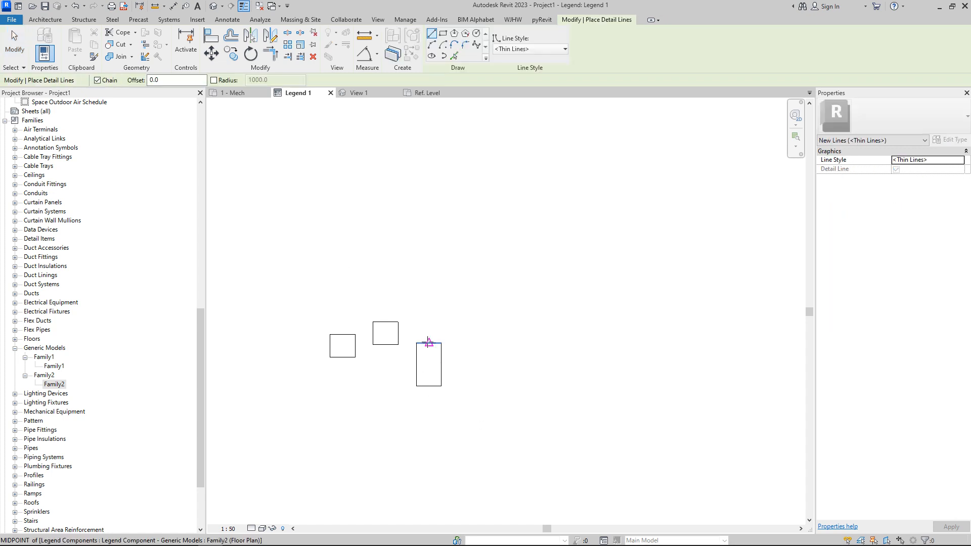
left_click(416, 343)
left_click(417, 255)
key("Escape")
Step: Draw a horizontal detail line leftward from the same point across the Family1 component
left_click(416, 343)
left_click(290, 342)
key("Escape")
key("Escape")
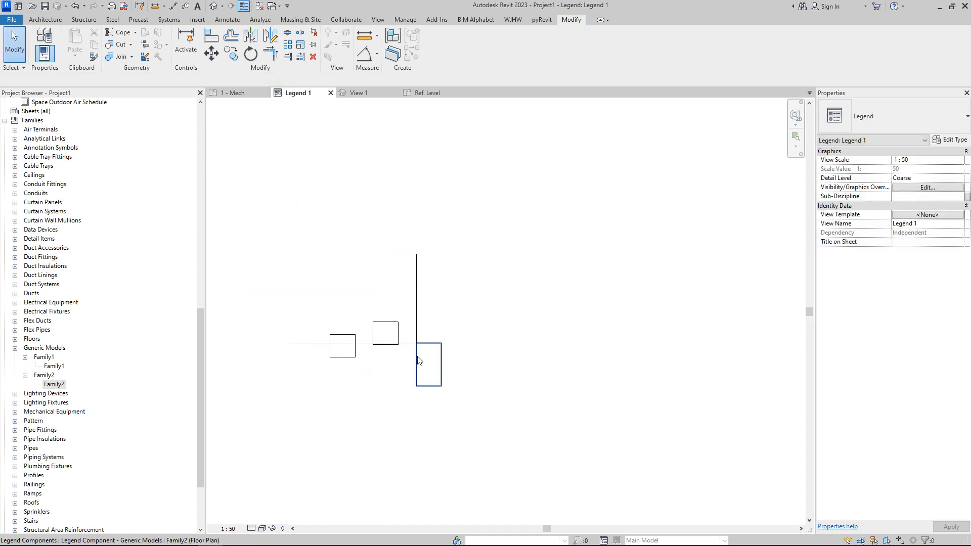
Step: Select the Family2 legend component and open the Family2 family for editing
left_click(417, 358)
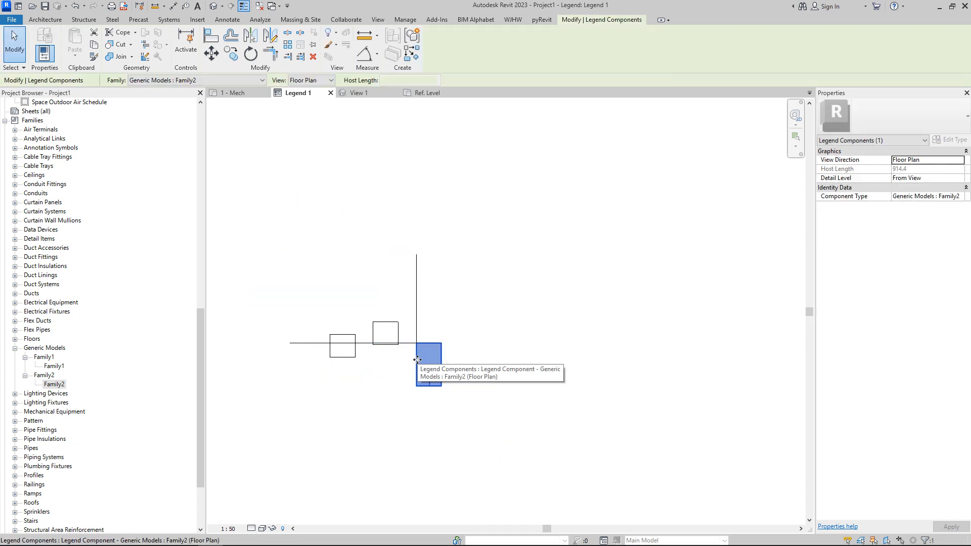
right_click(47, 377)
left_click(101, 427)
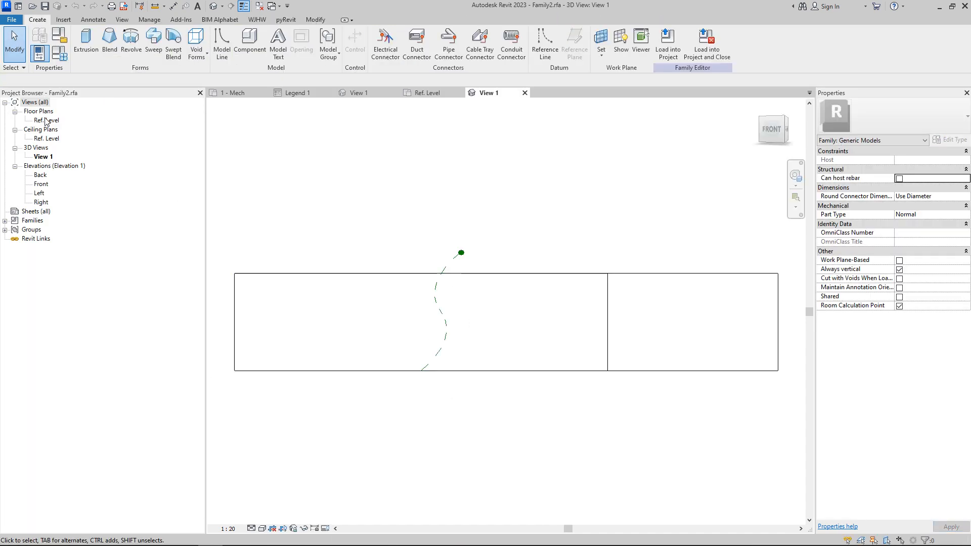
Step: In the family's Ref. Level floor plan, move the room calculation point down below the box
double_click(45, 122)
left_click(507, 277)
left_click_drag(509, 254, 510, 372)
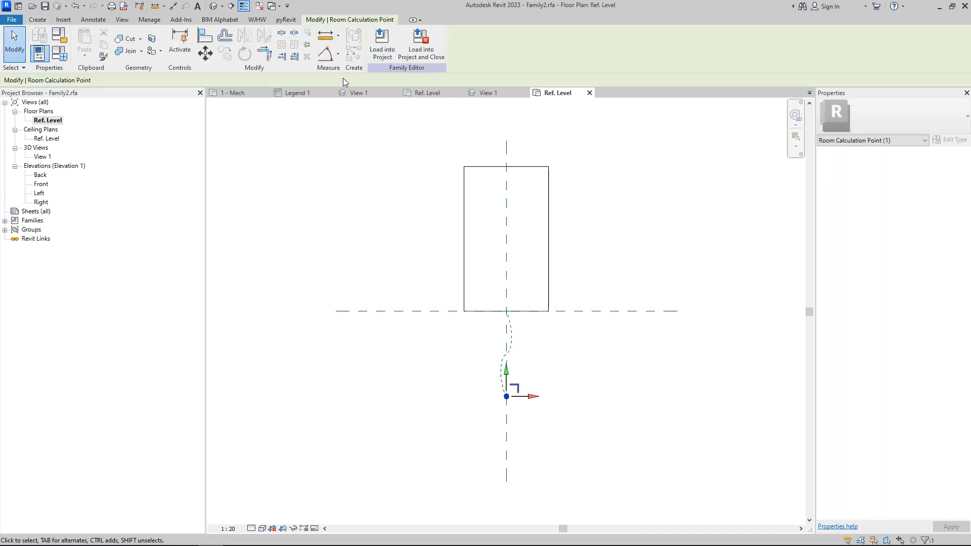
Step: Close inactive views, tile Legend 1 beside the family plan, and load Family2 back into the project
left_click(260, 6)
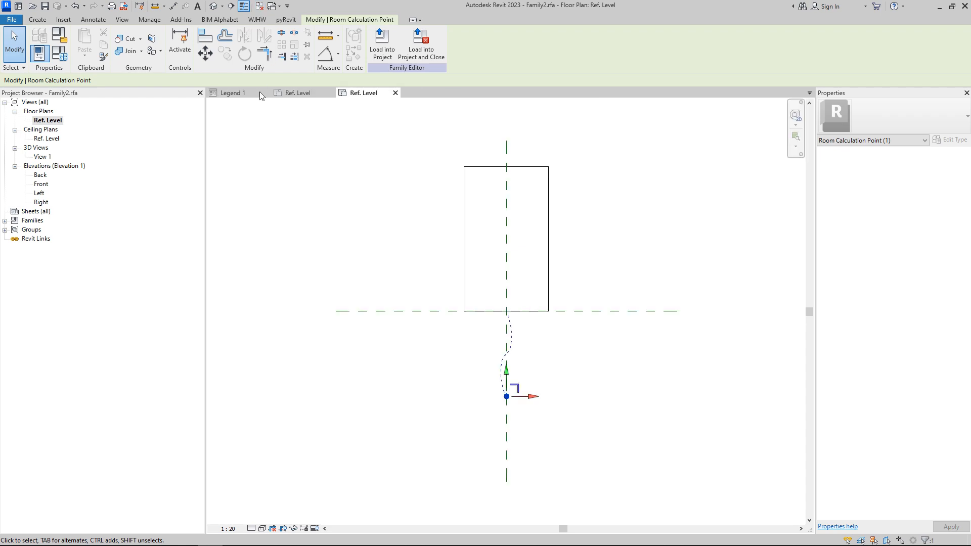
left_click(332, 91)
key("n")
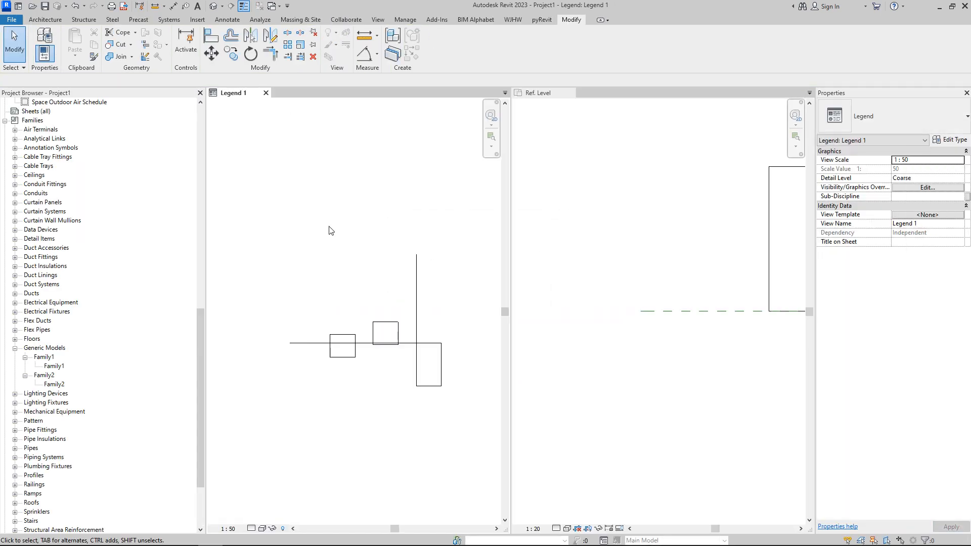
left_click(702, 264)
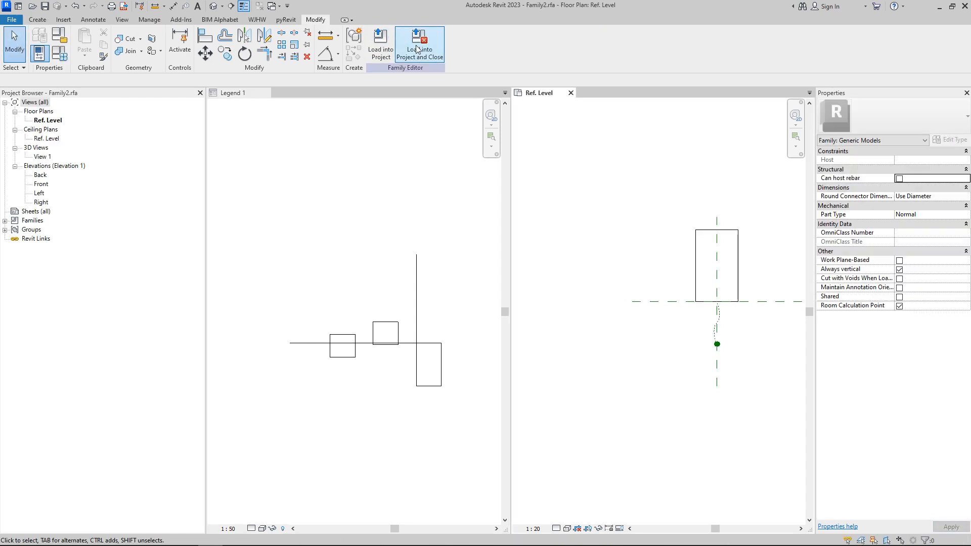
left_click(397, 53)
left_click(512, 279)
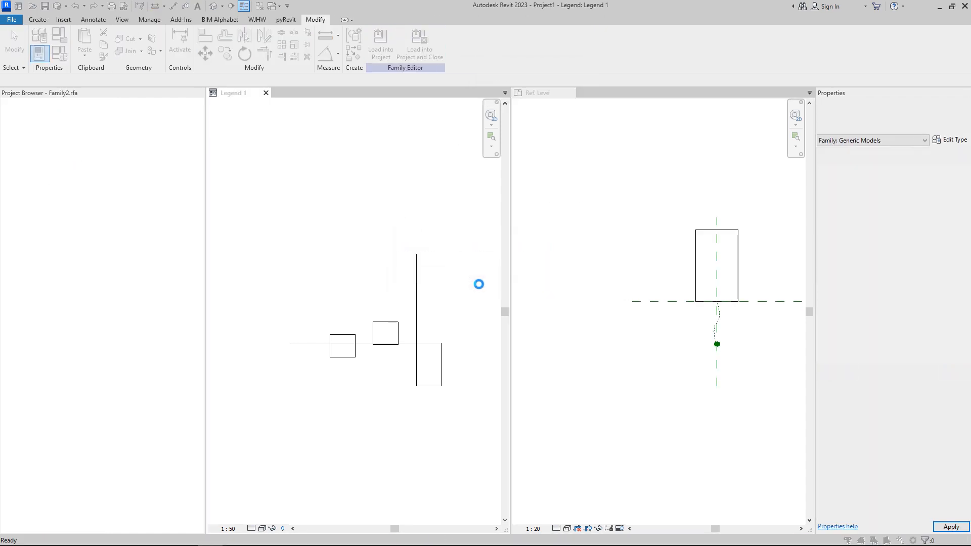
left_click(518, 281)
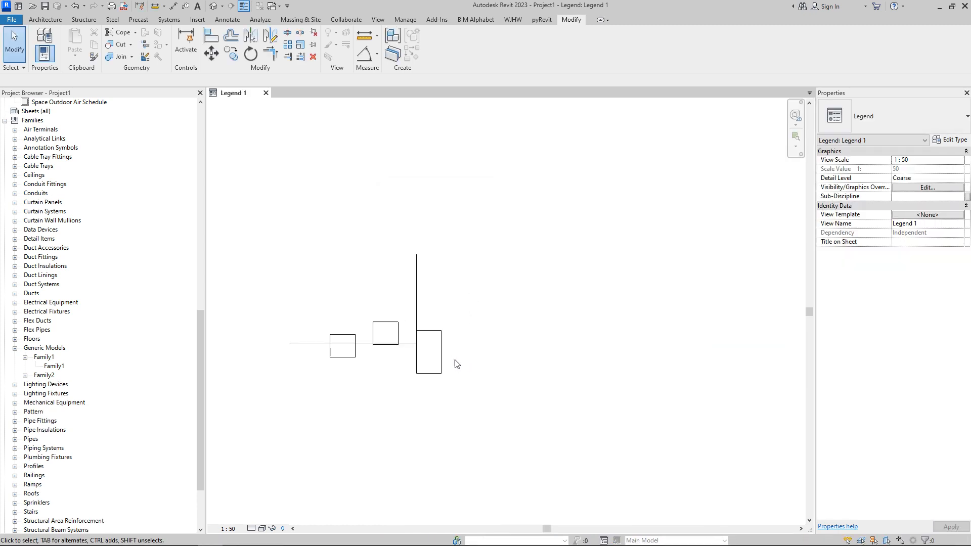
Step: Delete the reference detail lines from the legend view
left_click(403, 343)
key("Delete")
scroll(83, 357, "down", 2)
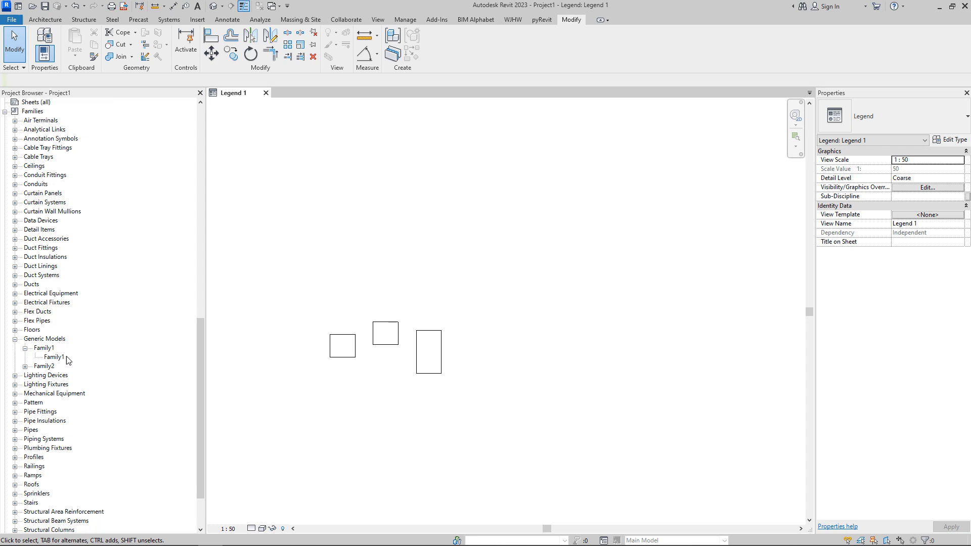
scroll(71, 356, "up", 5)
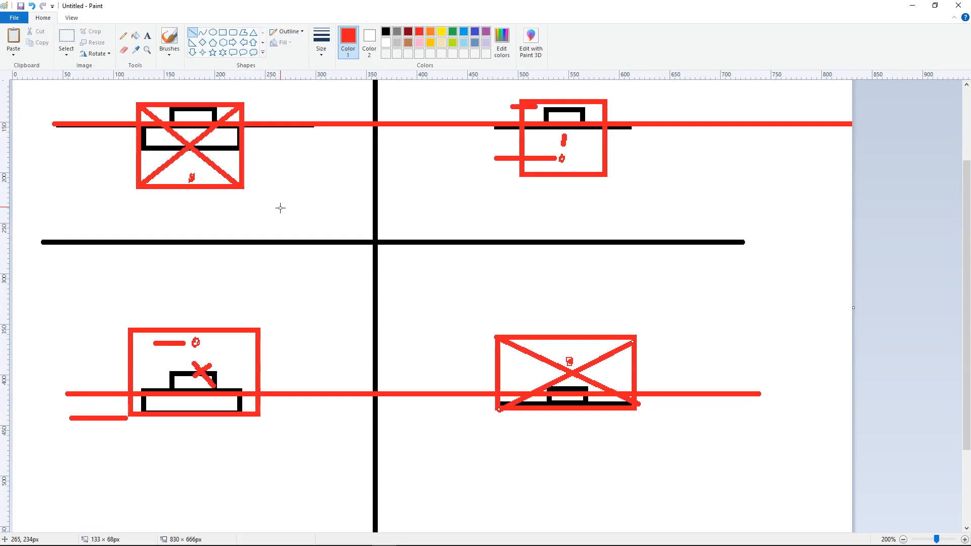
scroll(224, 176, "up", 3)
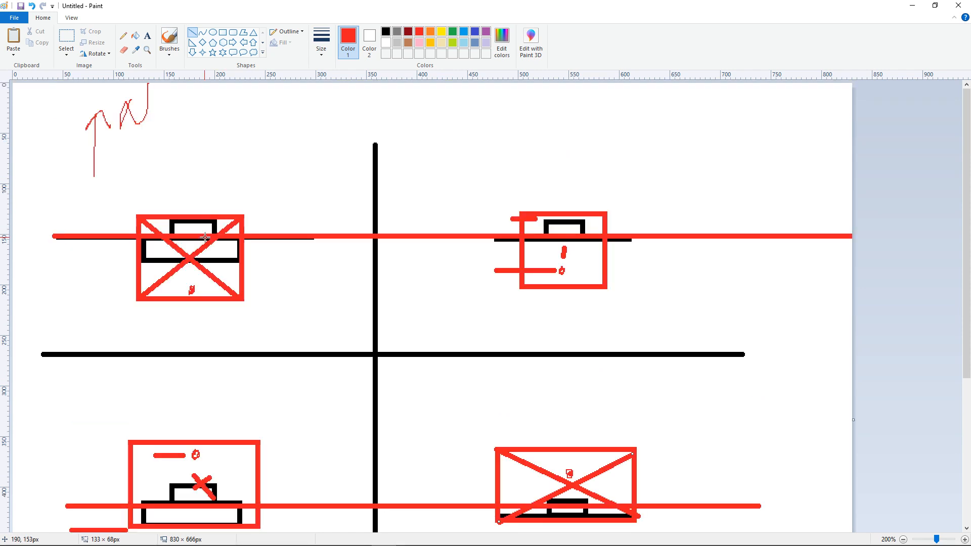